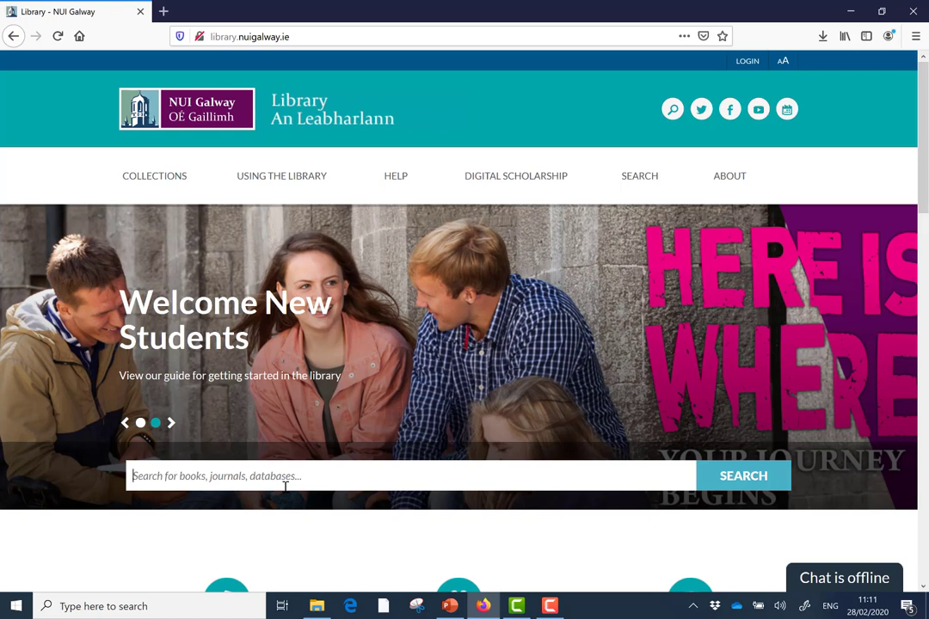
Search the catalogue for 'mobile phone', trimming the plural s from the typed term.
{"action": "type", "text": "mobile phon"}
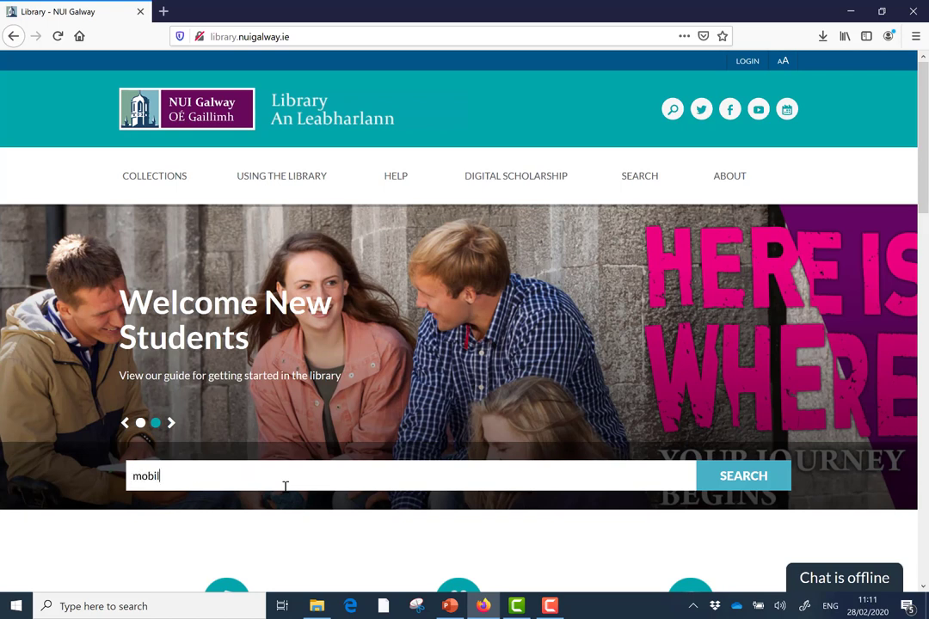
{"action": "type", "text": "es"}
{"action": "key", "text": "BackSpace"}
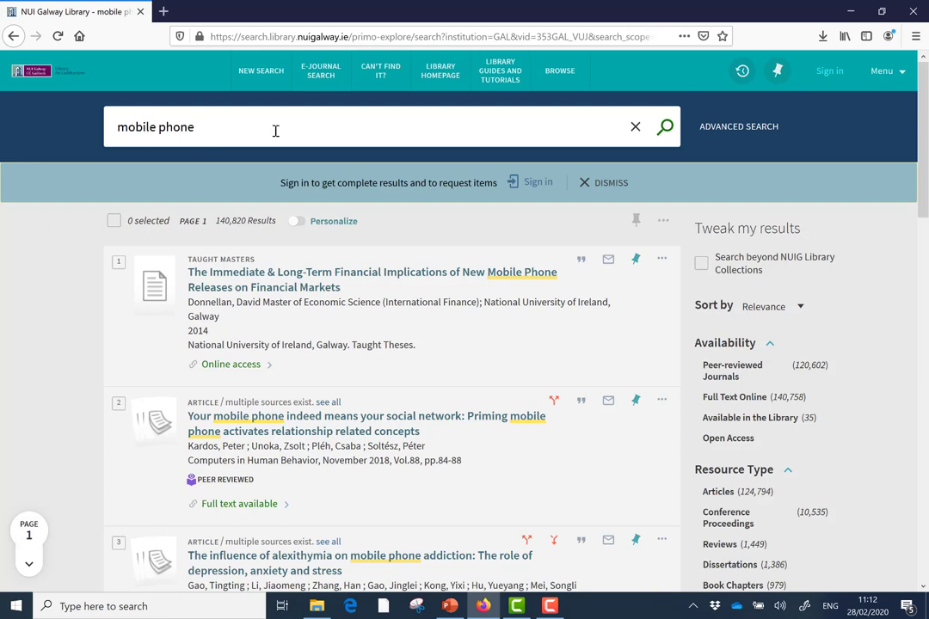
Wrap mobile phone in double quotes and rerun it as an exact-phrase search.
{"action": "key", "text": "Left"}
{"action": "key", "text": "Left"}
{"action": "key", "text": "Left"}
{"action": "key", "text": "Left"}
{"action": "key", "text": "Left"}
{"action": "key", "text": "Left"}
{"action": "key", "text": "Left"}
{"action": "key", "text": "Left"}
{"action": "key", "text": "Left"}
{"action": "key", "text": "Left"}
{"action": "key", "text": "Left"}
{"action": "key", "text": "Left"}
{"action": "key", "text": "Left"}
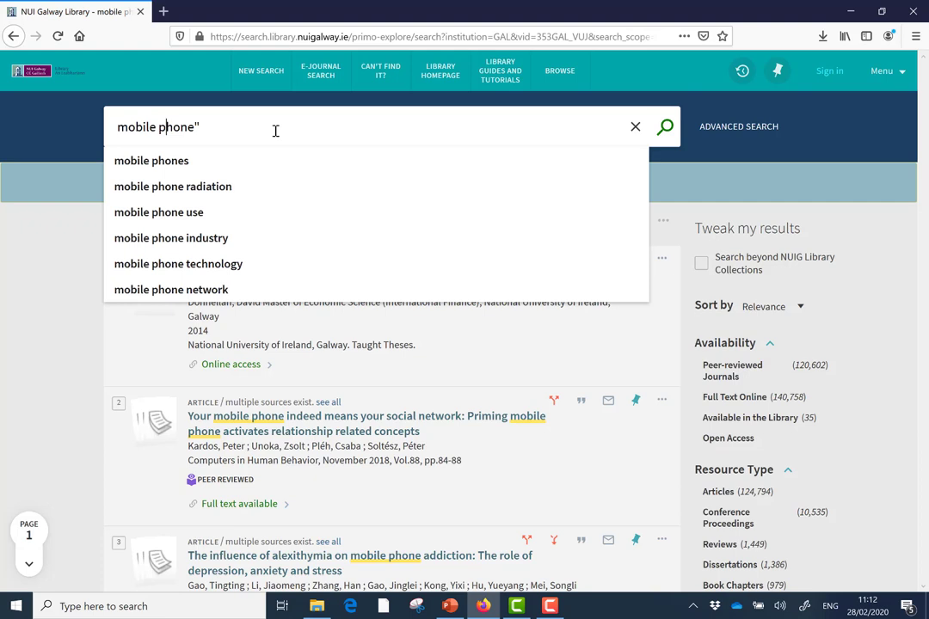
{"action": "type", "text": "\""}
{"action": "key", "text": "Return"}
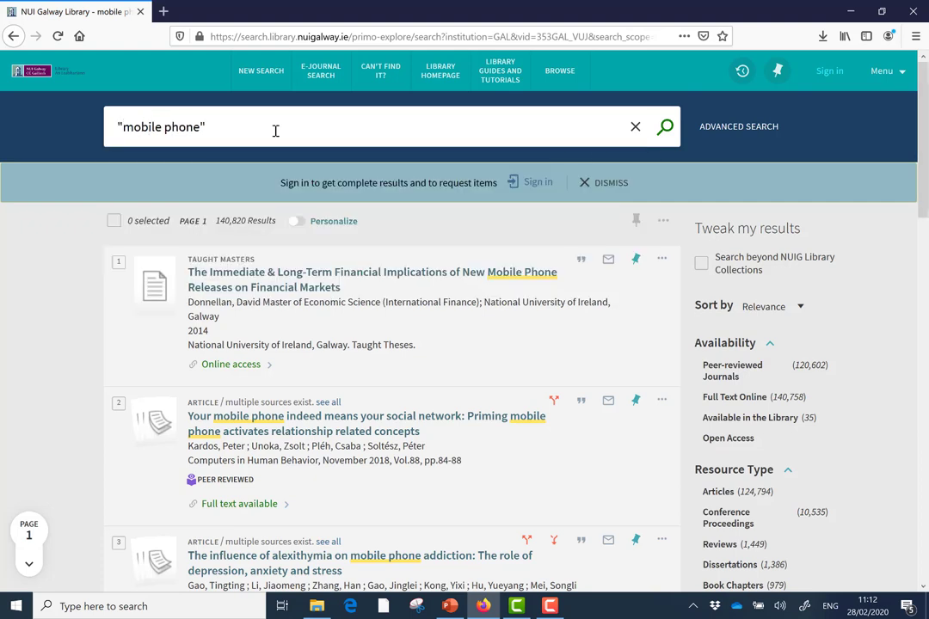
{"action": "left_click", "coordinate": [664, 127]}
{"action": "left_click", "coordinate": [665, 128]}
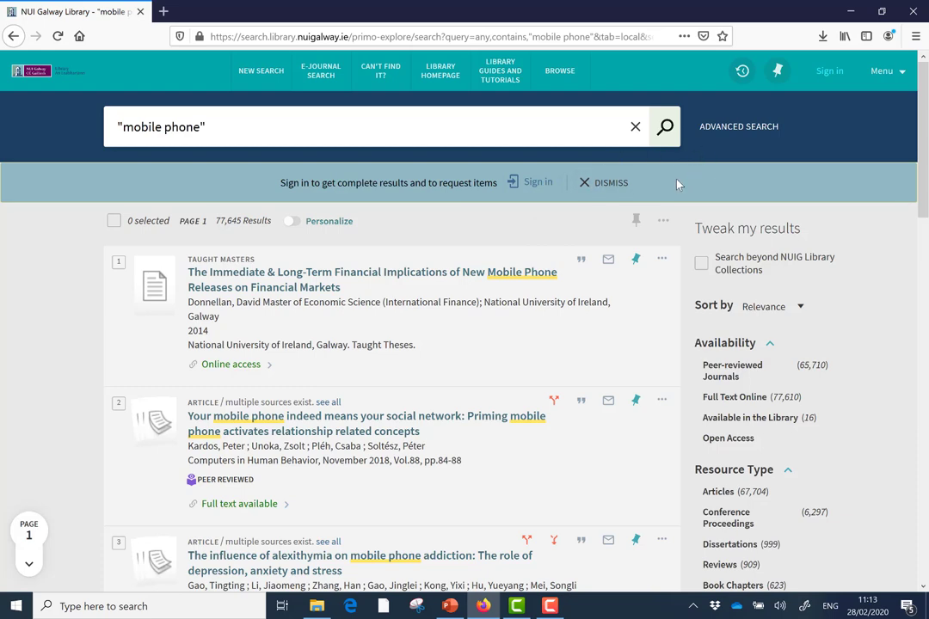
In Advanced Search, set the first field from Any field to Title and run the search.
{"action": "left_click", "coordinate": [740, 131]}
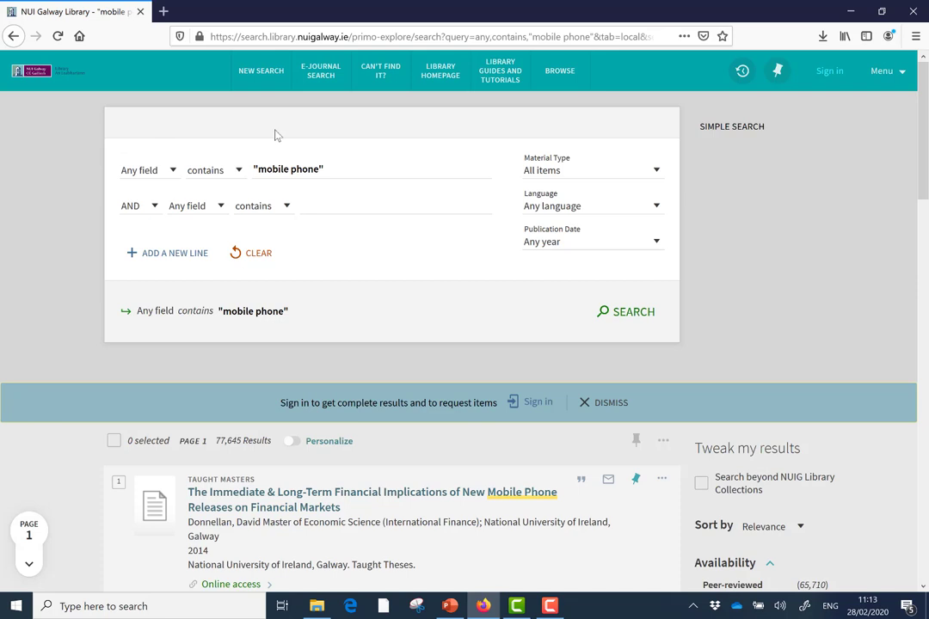
{"action": "left_click", "coordinate": [175, 178]}
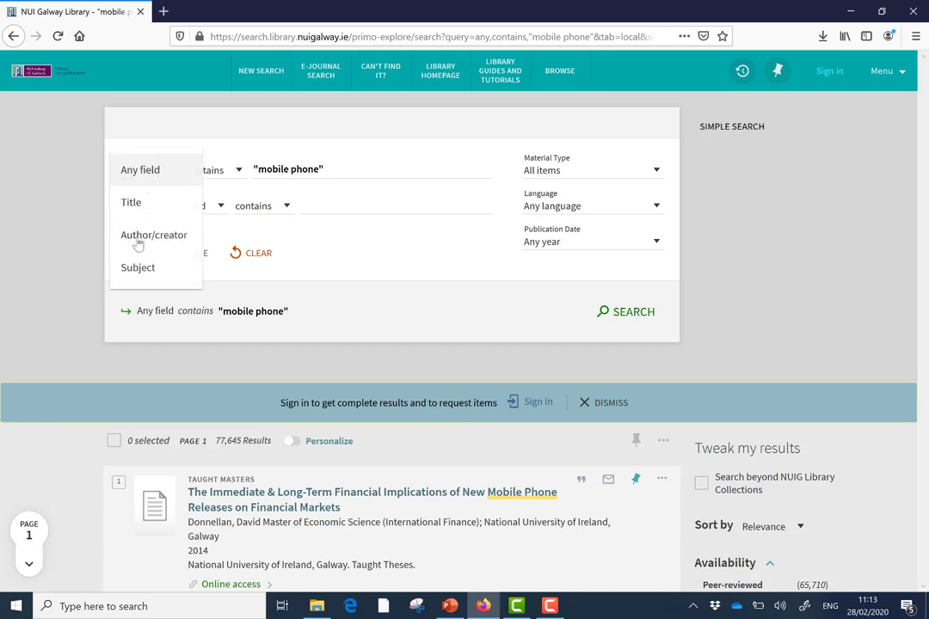
{"action": "left_click", "coordinate": [131, 204]}
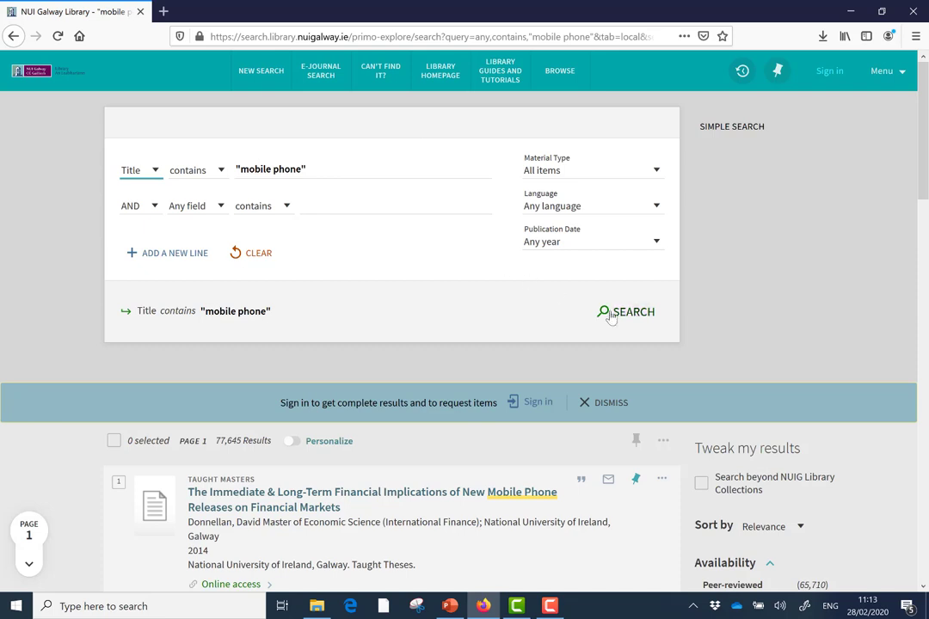
{"action": "left_click", "coordinate": [637, 316]}
{"action": "left_click", "coordinate": [612, 318]}
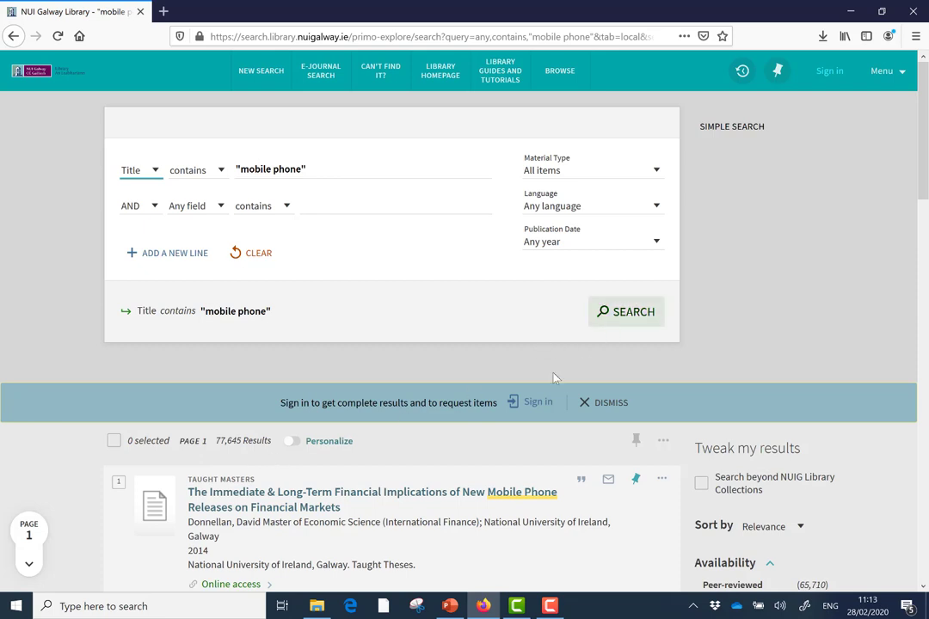
{"action": "left_click", "coordinate": [629, 315]}
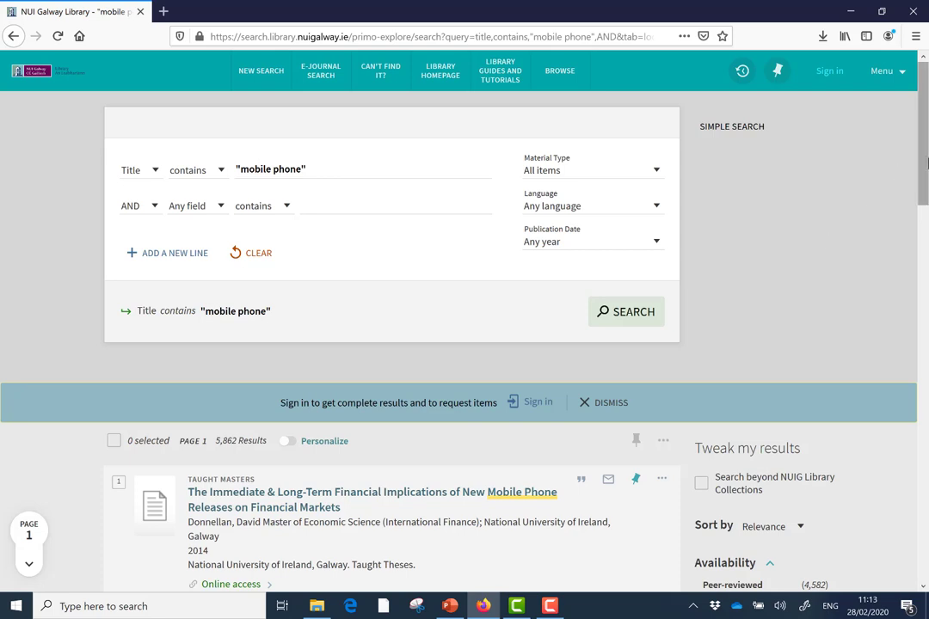
{"action": "scroll", "coordinate": [926, 164], "scroll_direction": "down", "scroll_amount": 2}
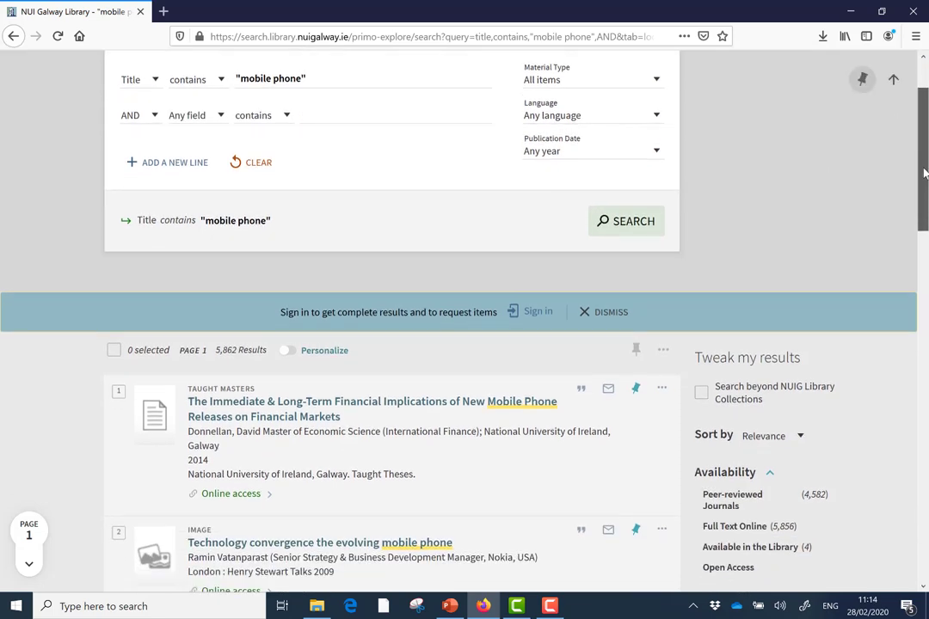
{"action": "mouse_move", "coordinate": [924, 173]}
{"action": "left_mouse_down"}
{"action": "mouse_move", "coordinate": [925, 181]}
{"action": "mouse_move", "coordinate": [925, 165]}
{"action": "left_mouse_up"}
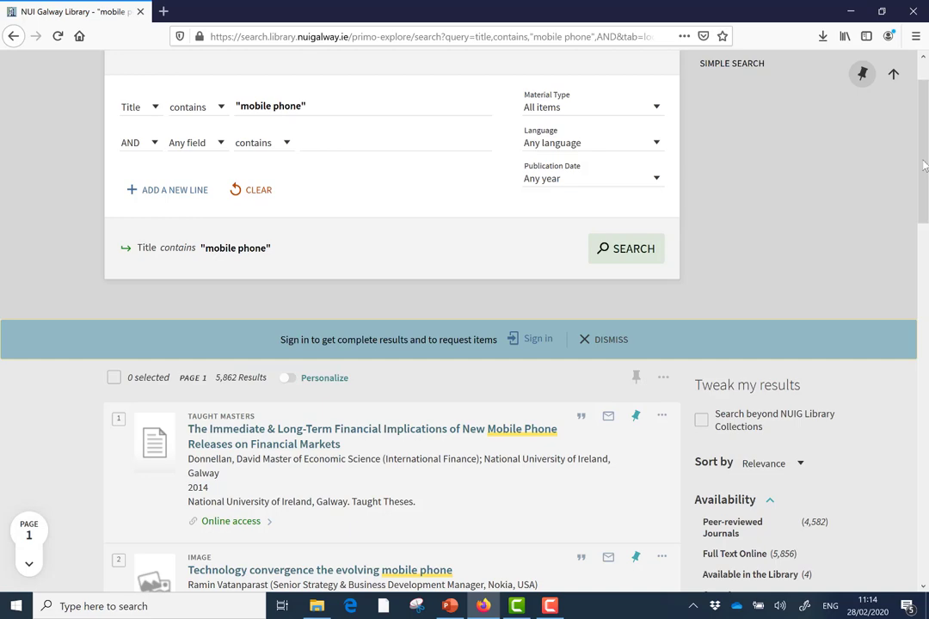
{"action": "left_click_drag", "start_coordinate": [923, 165], "coordinate": [926, 246]}
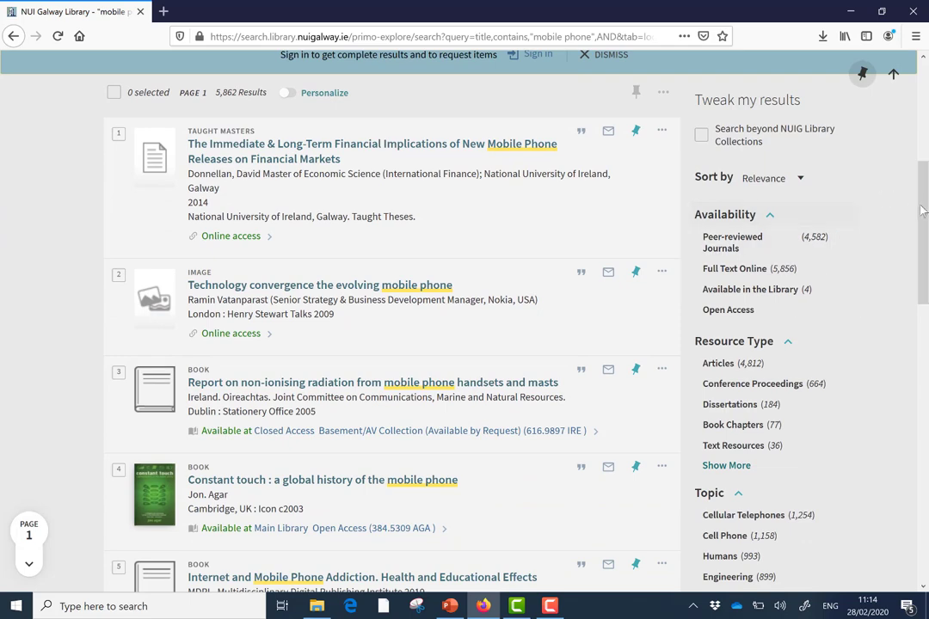
{"action": "scroll", "coordinate": [925, 239], "scroll_direction": "down", "scroll_amount": 3}
{"action": "scroll", "coordinate": [925, 239], "scroll_direction": "down", "scroll_amount": 1}
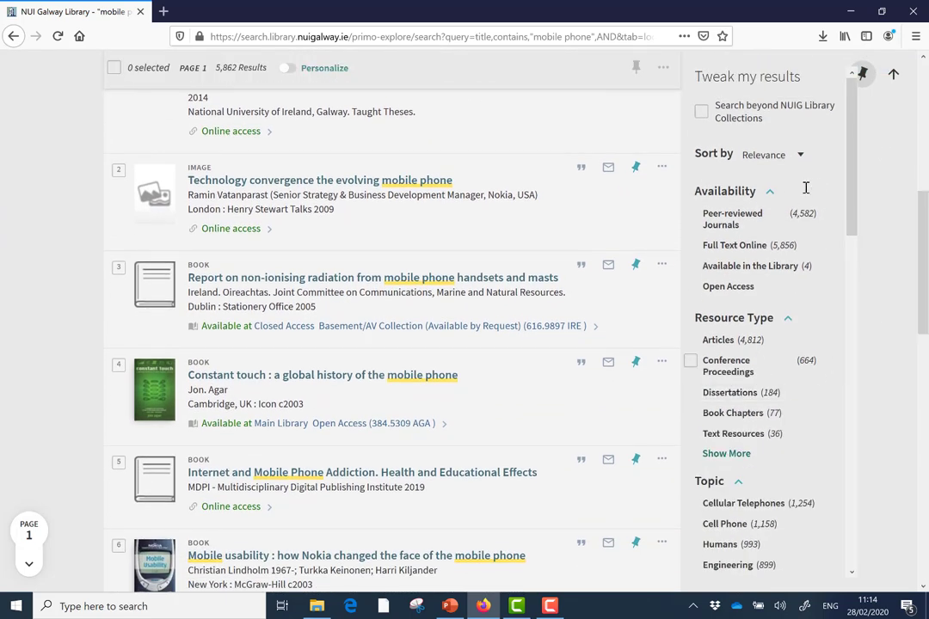
{"action": "left_click_drag", "start_coordinate": [853, 195], "coordinate": [859, 248]}
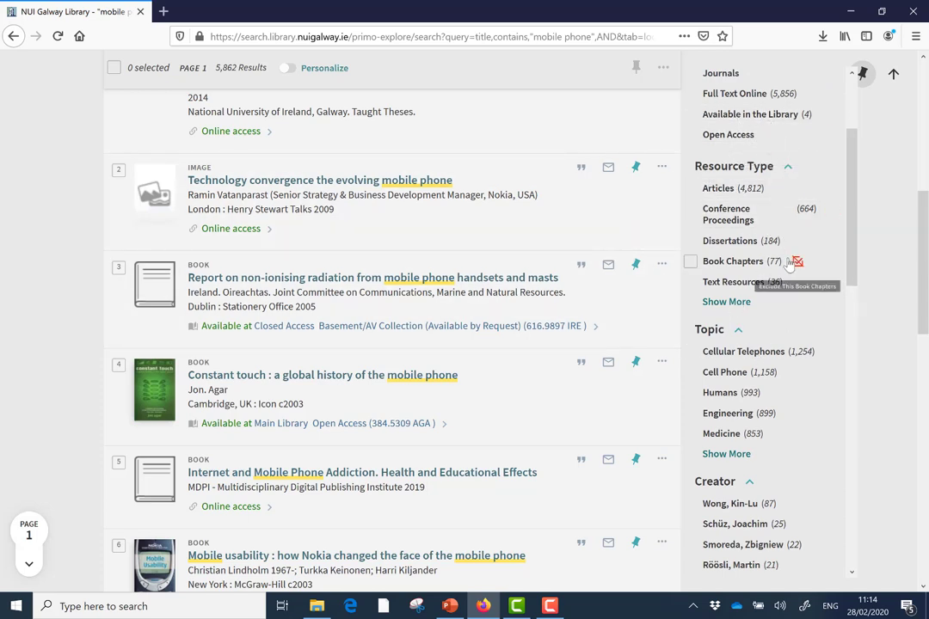
{"action": "left_click_drag", "start_coordinate": [853, 243], "coordinate": [849, 207]}
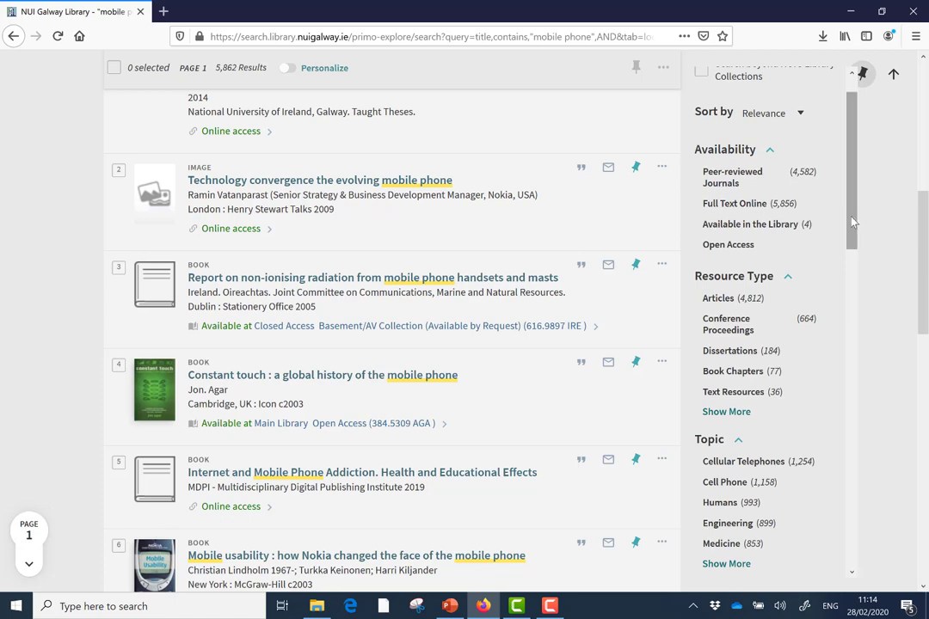
{"action": "left_click_drag", "start_coordinate": [849, 207], "coordinate": [858, 282]}
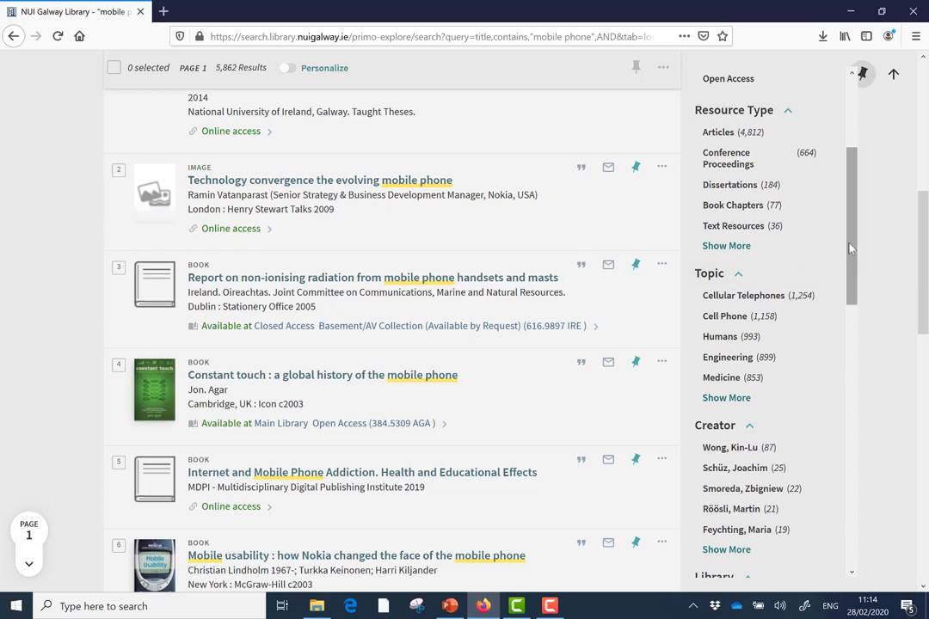
{"action": "left_click_drag", "start_coordinate": [853, 253], "coordinate": [852, 262]}
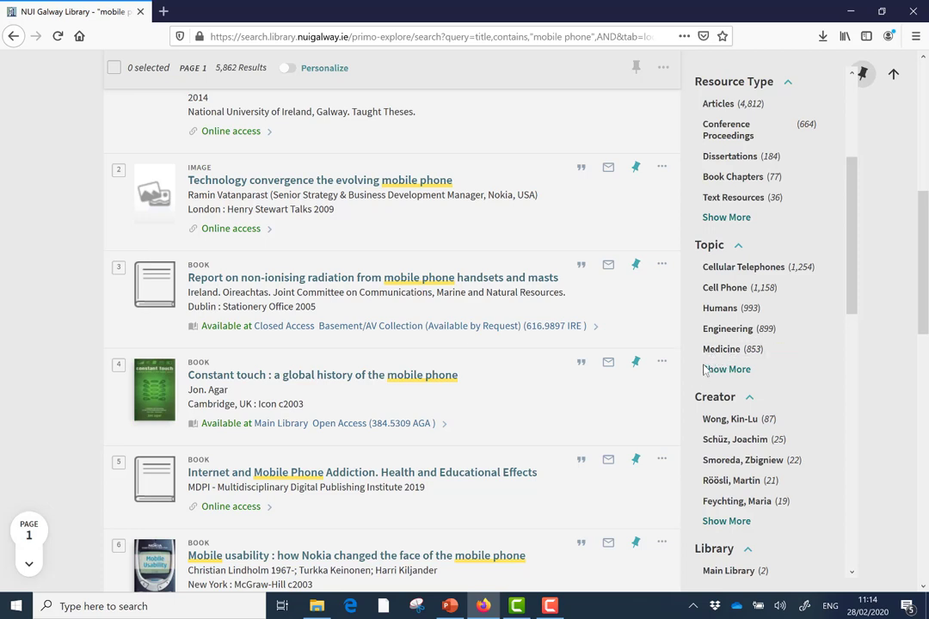
Apply the Medicine topic facet and scroll through the 853 filtered results.
{"action": "left_click", "coordinate": [721, 349]}
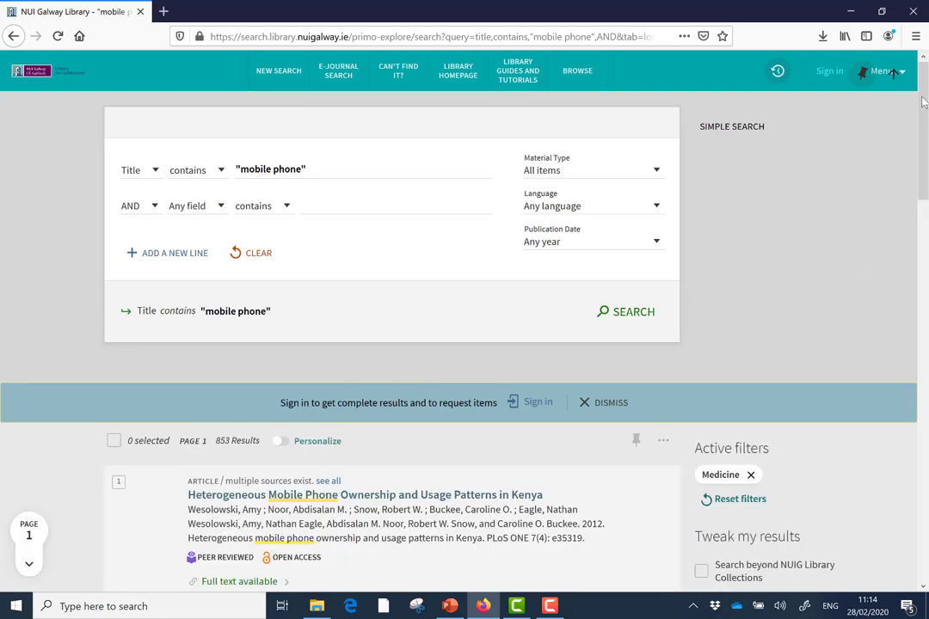
{"action": "scroll", "coordinate": [925, 115], "scroll_direction": "down", "scroll_amount": 1}
{"action": "left_click_drag", "start_coordinate": [926, 115], "coordinate": [924, 267]}
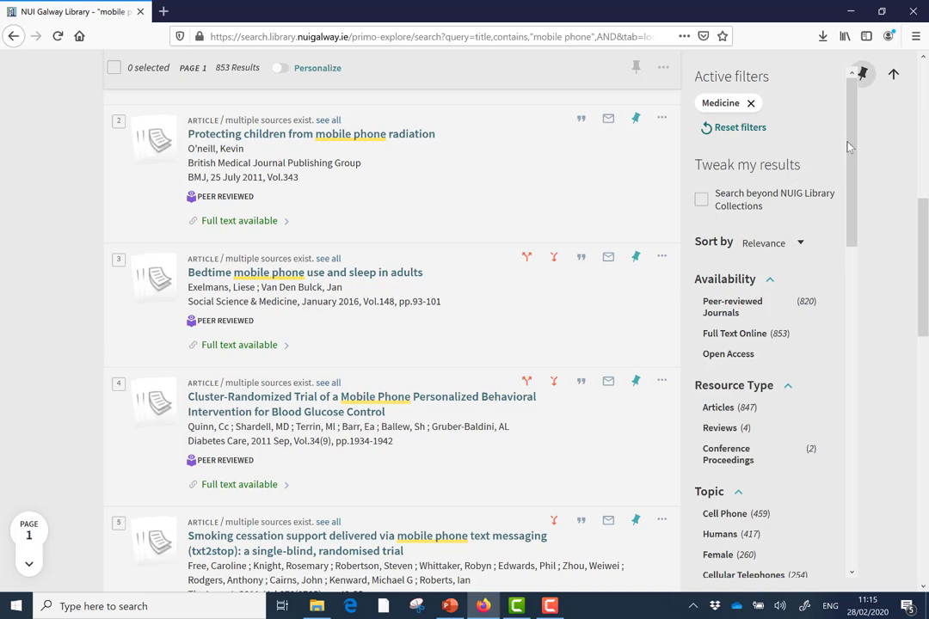
{"action": "left_click_drag", "start_coordinate": [851, 146], "coordinate": [857, 385]}
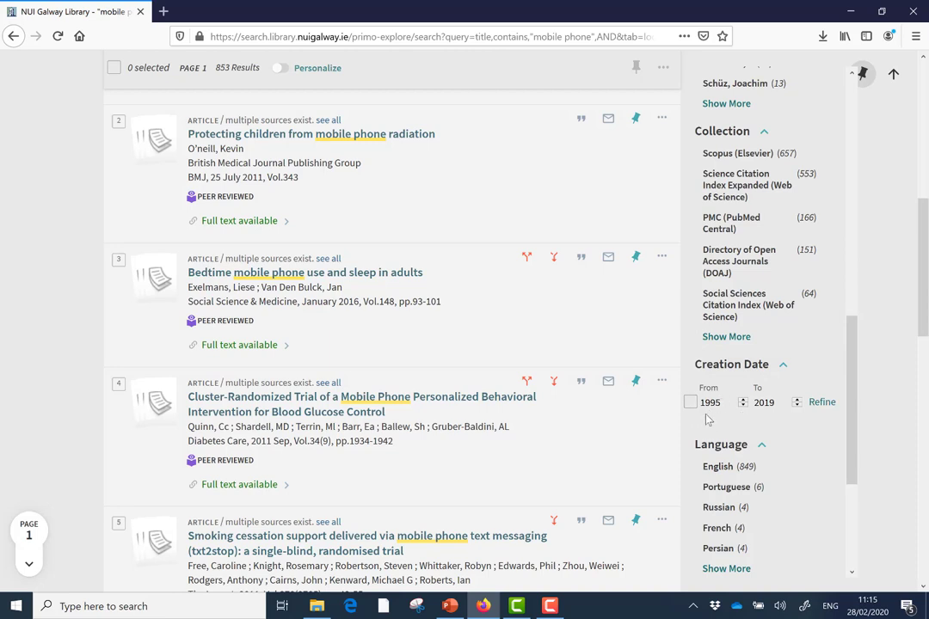
Change the Creation Date start year from 1995 to 2014, refine, and browse the 404 results.
{"action": "left_click", "coordinate": [727, 407]}
{"action": "key", "text": "BackSpace"}
{"action": "key", "text": "BackSpace"}
{"action": "key", "text": "BackSpace"}
{"action": "key", "text": "BackSpace"}
{"action": "type", "text": "2014"}
{"action": "left_click", "coordinate": [821, 402]}
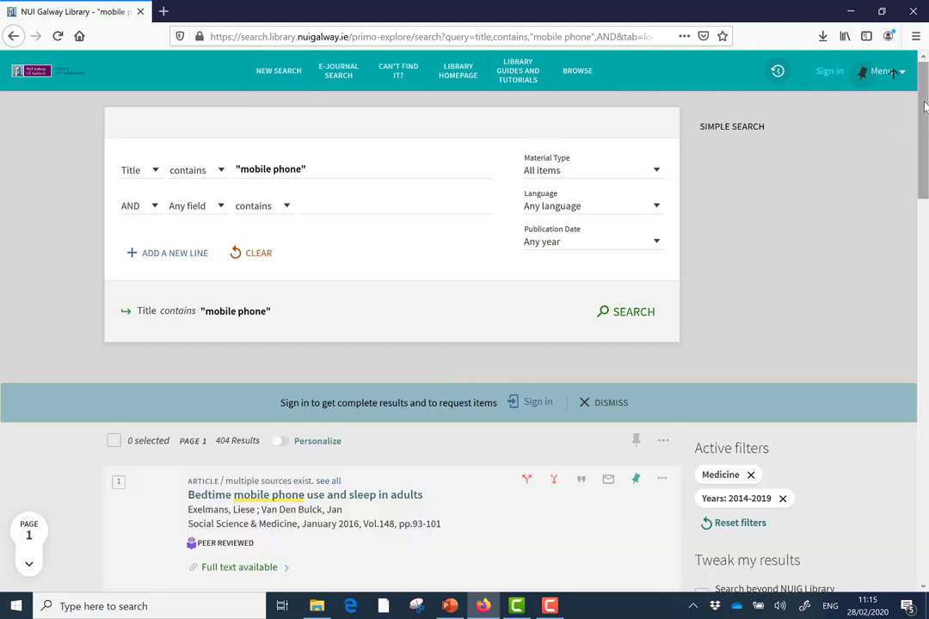
{"action": "scroll", "coordinate": [919, 113], "scroll_direction": "down", "scroll_amount": 1}
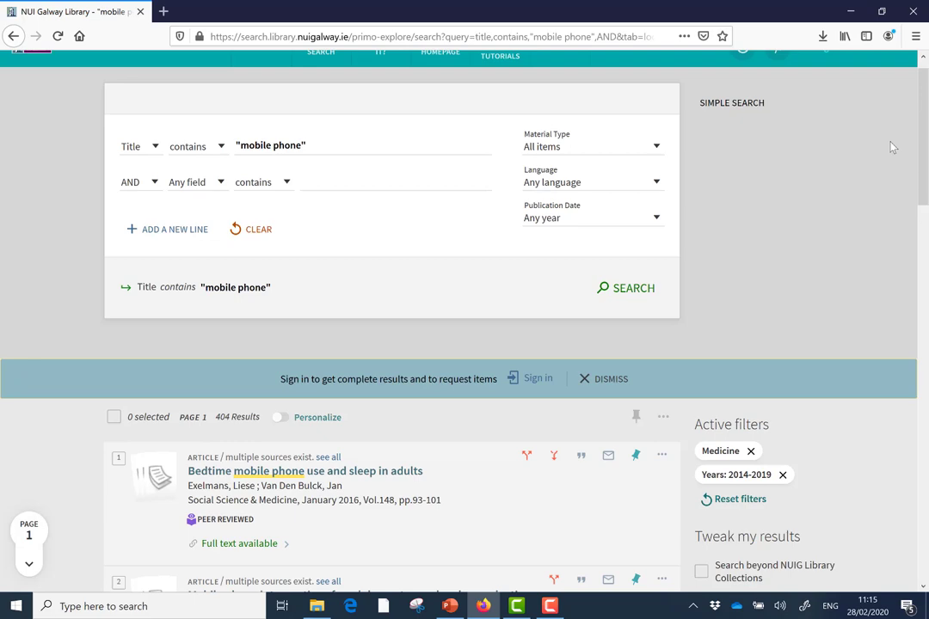
{"action": "scroll", "coordinate": [919, 137], "scroll_direction": "down", "scroll_amount": 3}
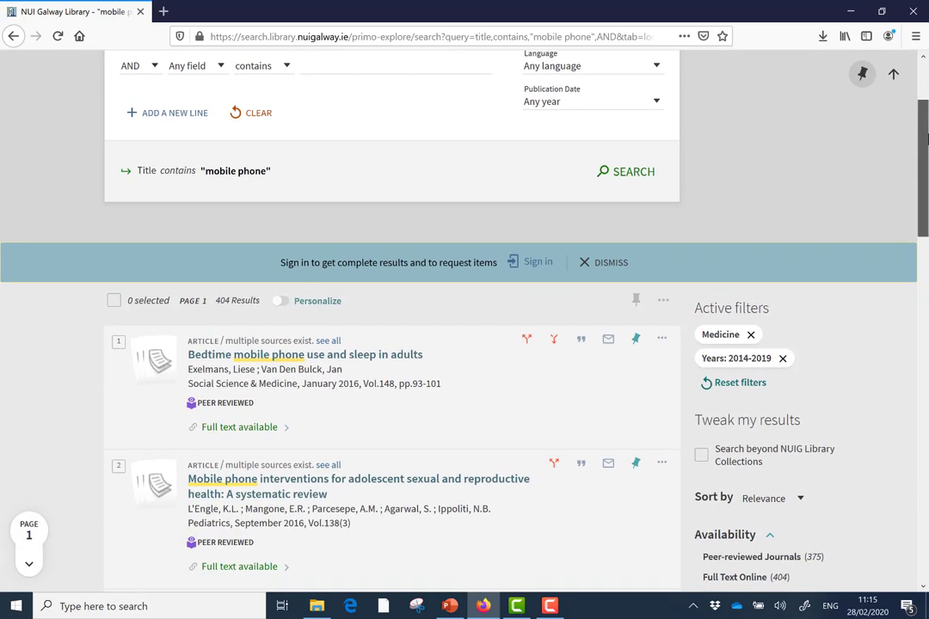
{"action": "left_click_drag", "start_coordinate": [926, 137], "coordinate": [926, 172]}
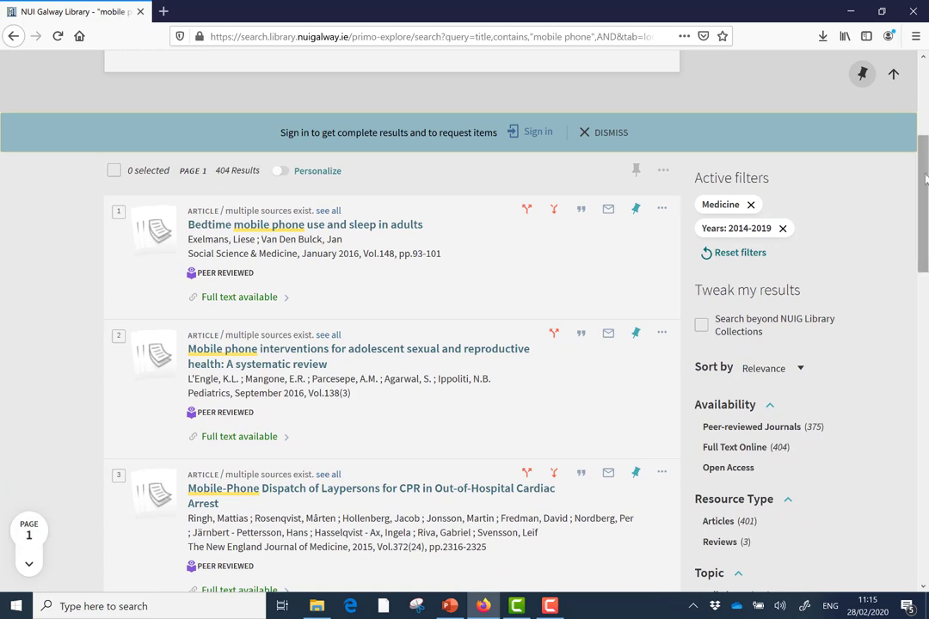
{"action": "left_click_drag", "start_coordinate": [926, 178], "coordinate": [926, 310]}
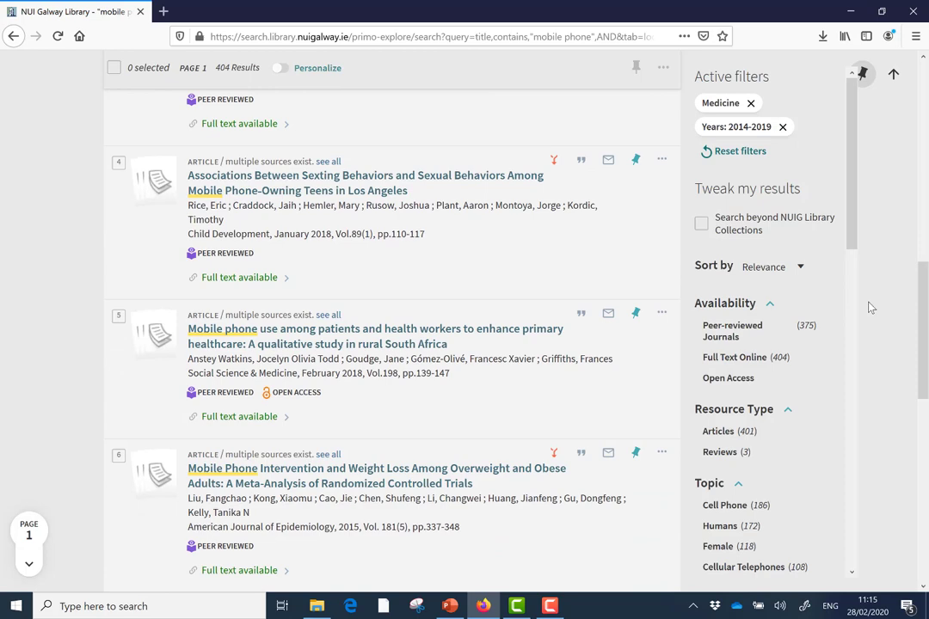
{"action": "left_click_drag", "start_coordinate": [925, 310], "coordinate": [925, 127]}
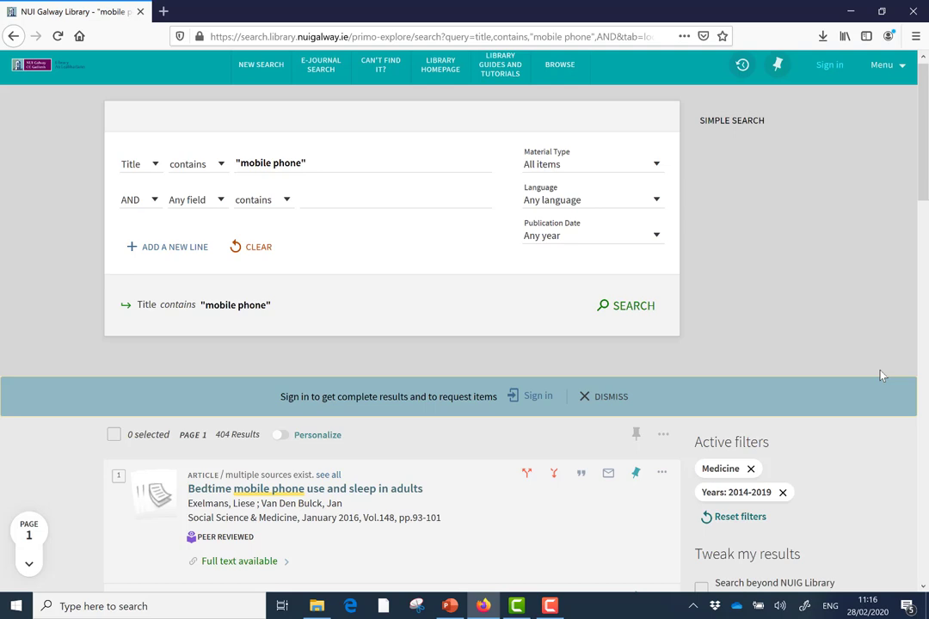
Clear the Years 2014-2019 and Medicine filter chips from Active filters.
{"action": "left_click", "coordinate": [783, 493]}
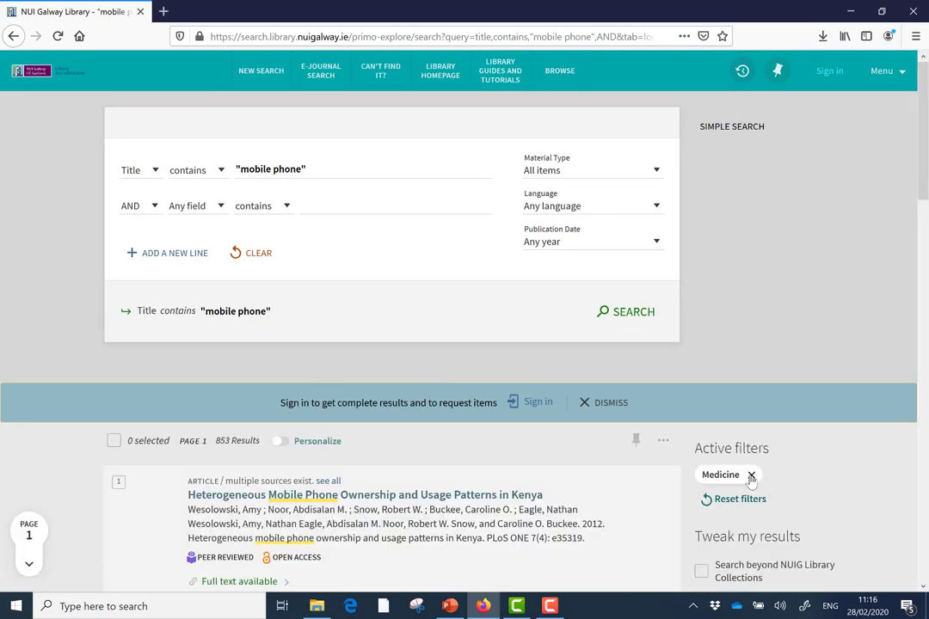
{"action": "left_click", "coordinate": [751, 475]}
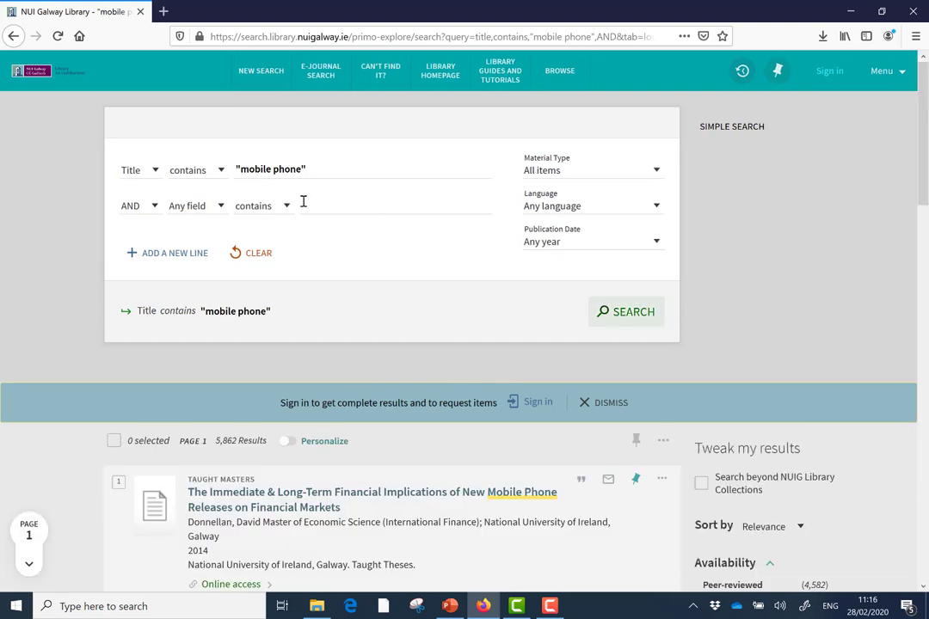
Search for "mobile phone" OR "cellular phone", removing the plural s from both phrases.
{"action": "left_click", "coordinate": [261, 72]}
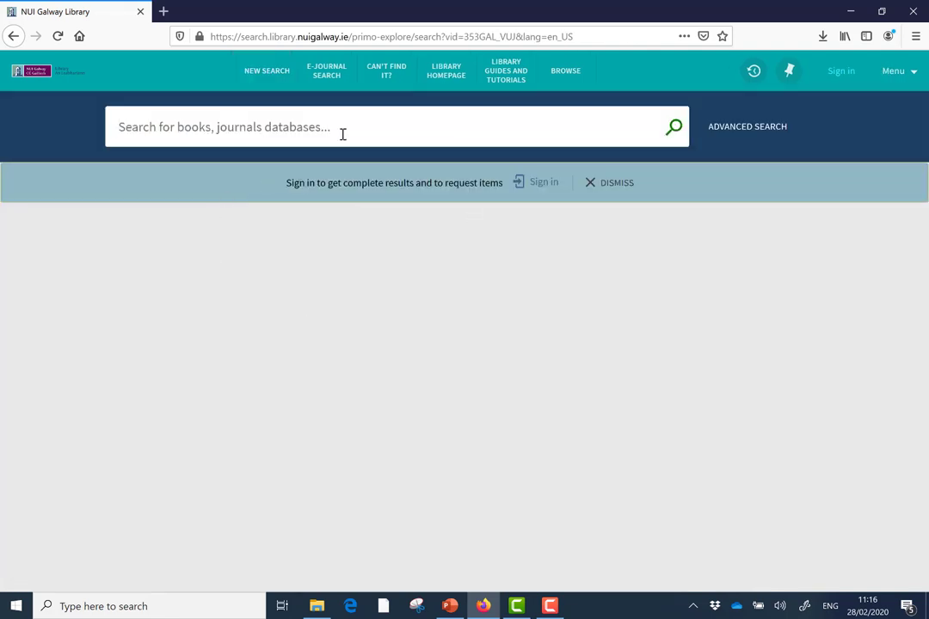
{"action": "type", "text": "\"mobile"}
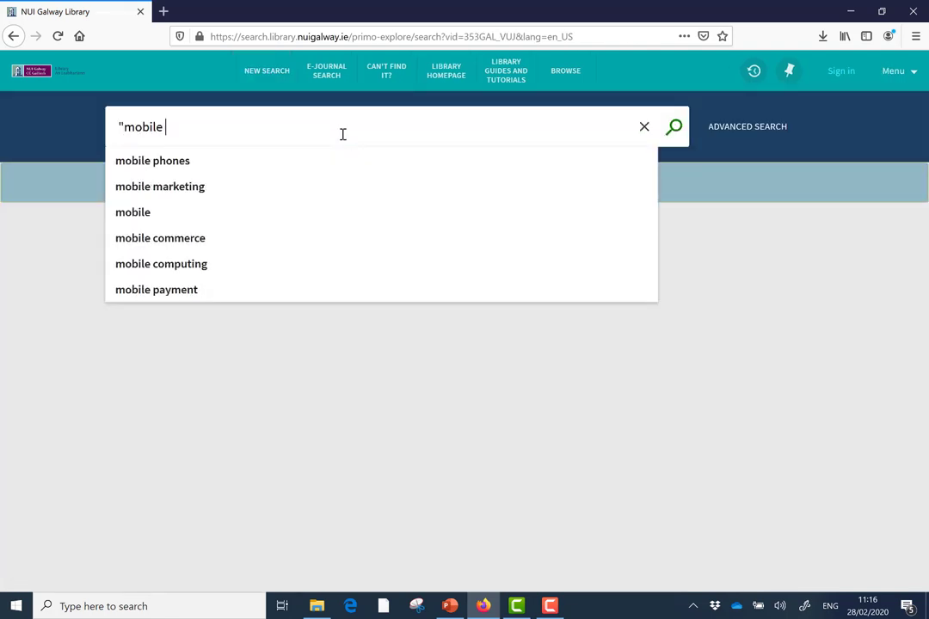
{"action": "type", "text": " phones\""}
{"action": "key", "text": "Return"}
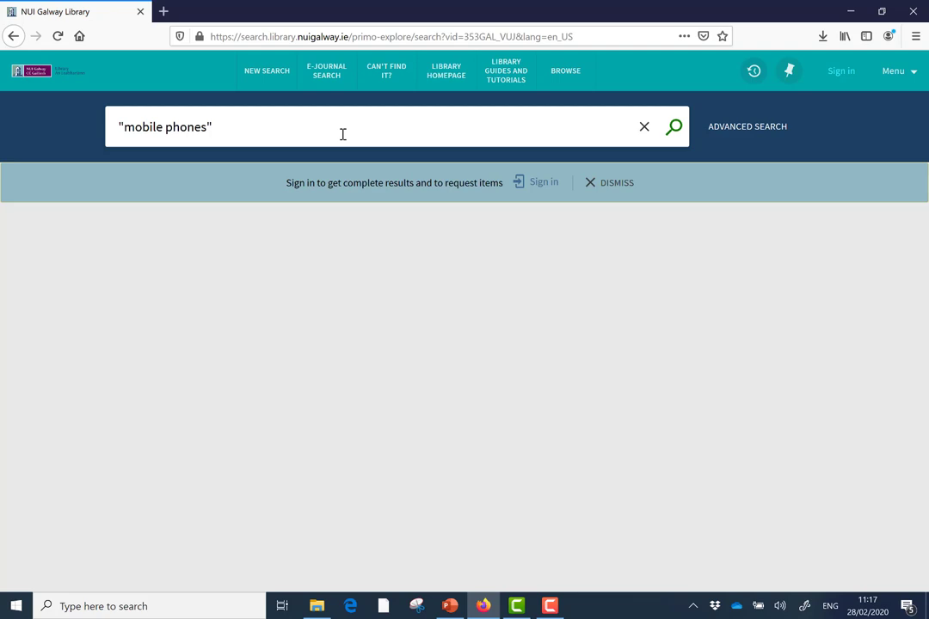
{"action": "type", "text": "OR \"cellular phone"}
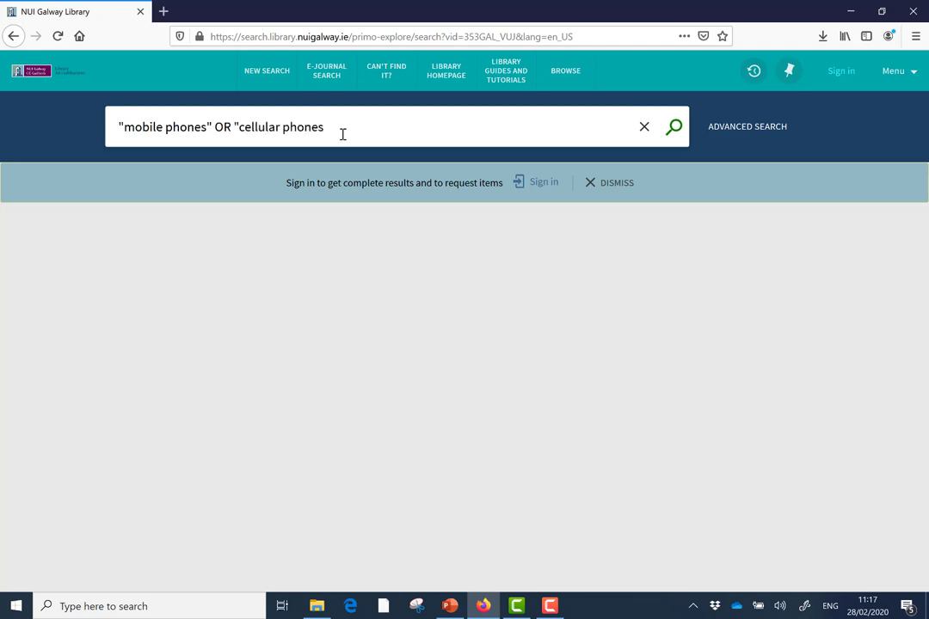
{"action": "type", "text": "s"}
{"action": "key", "text": "BackSpace"}
{"action": "left_click", "coordinate": [206, 127]}
{"action": "key", "text": "BackSpace"}
{"action": "left_click", "coordinate": [324, 128]}
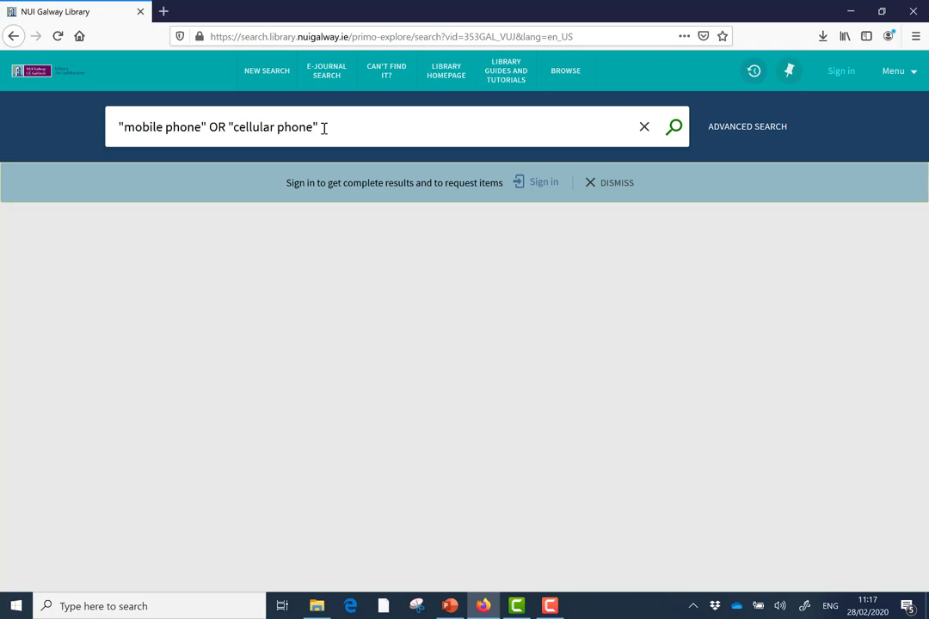
{"action": "key", "text": "Return"}
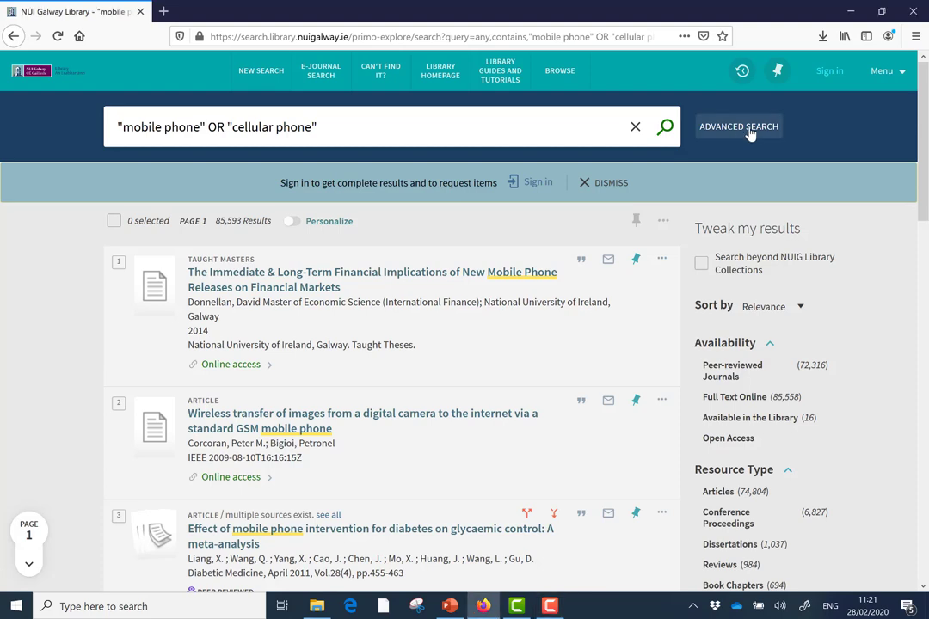
In Advanced Search, add AND lines for infectious disease and hospital.
{"action": "left_click", "coordinate": [739, 127]}
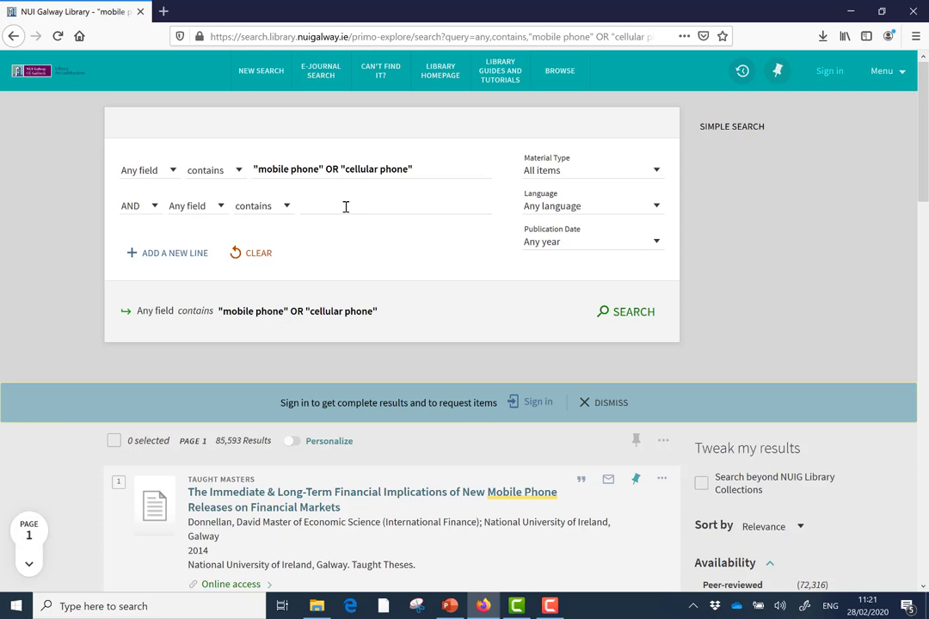
{"action": "left_click", "coordinate": [345, 206]}
{"action": "type", "text": "in"}
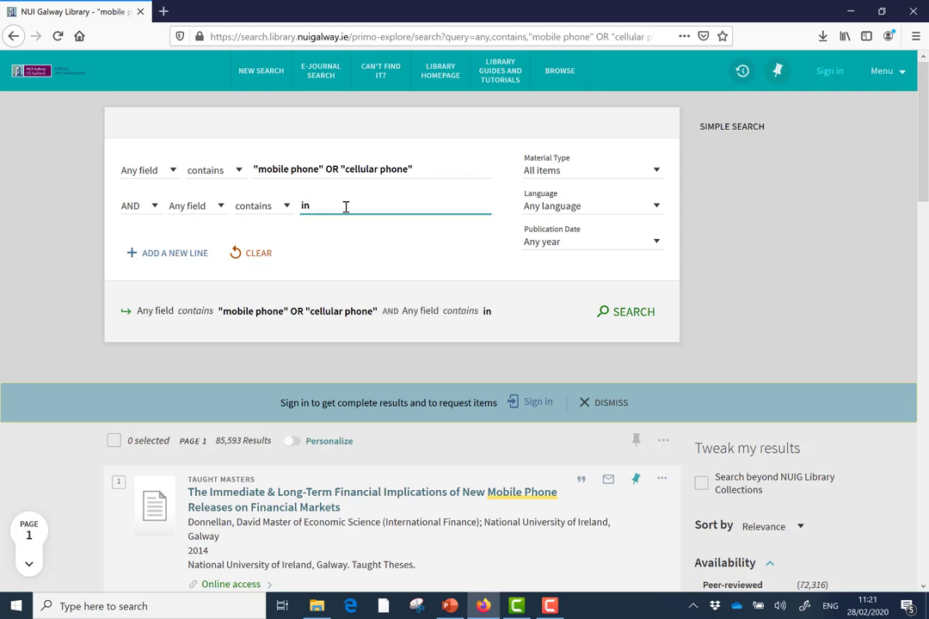
{"action": "type", "text": "fectious disease"}
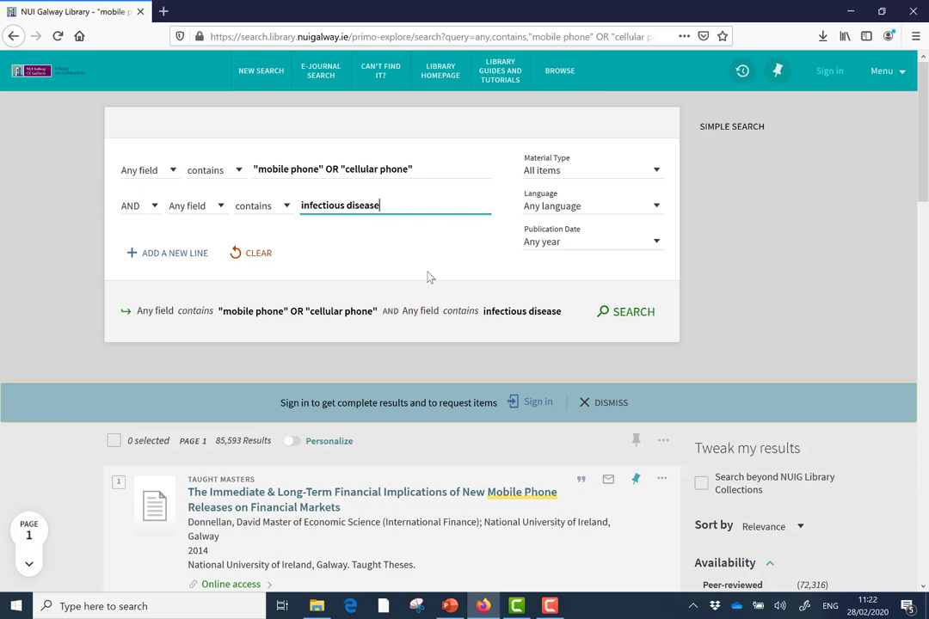
{"action": "left_click", "coordinate": [178, 263]}
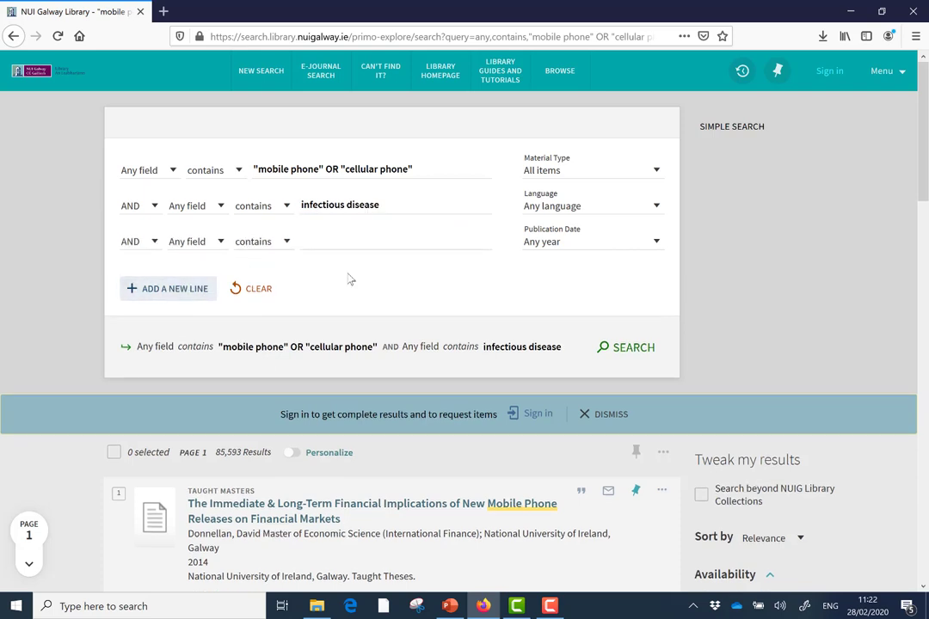
{"action": "left_click", "coordinate": [333, 244]}
{"action": "type", "text": "hospita"}
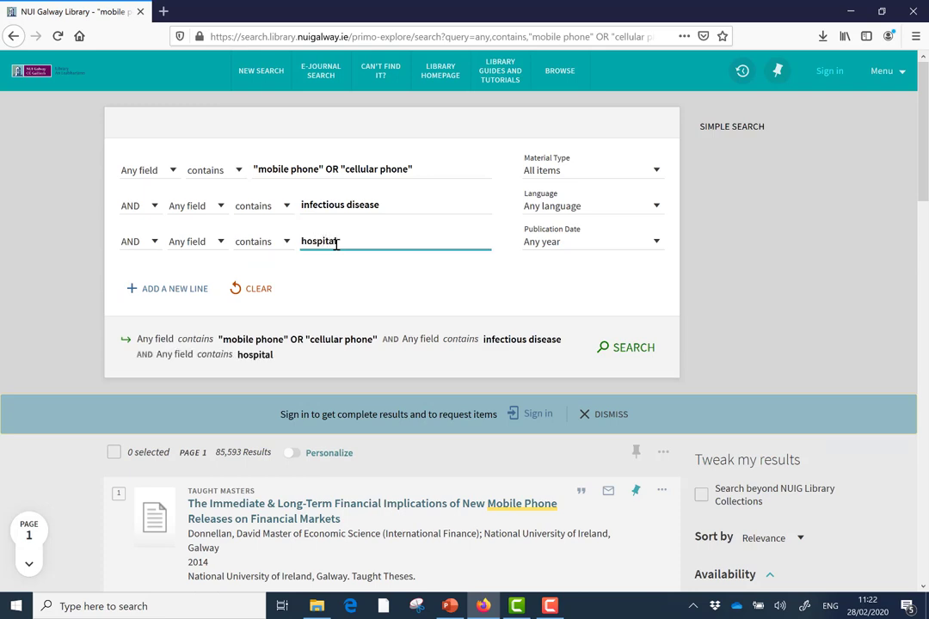
{"action": "type", "text": "l"}
Run the three-line advanced search and scroll the sidebar down to Creation Date.
{"action": "left_click", "coordinate": [628, 346]}
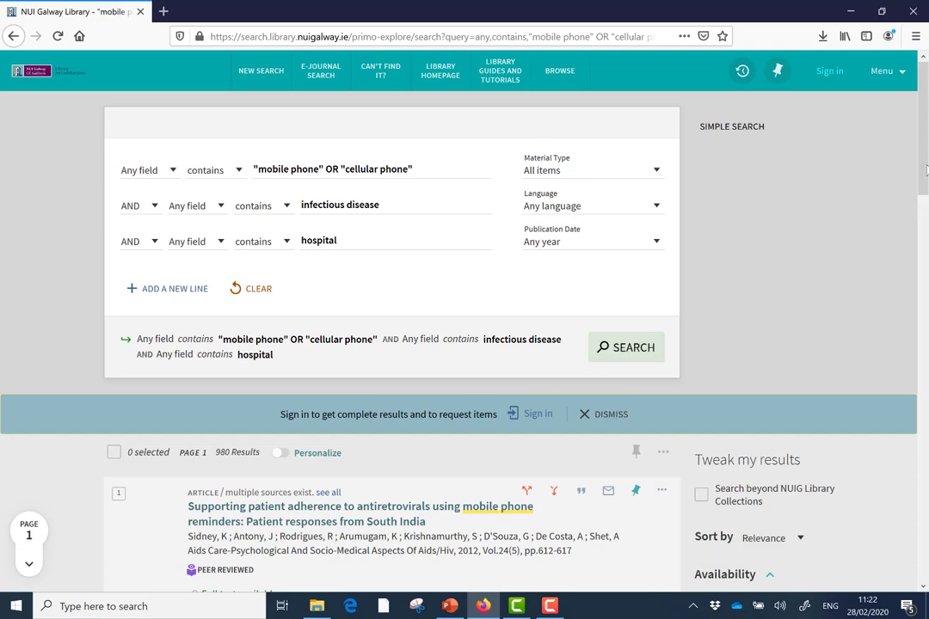
{"action": "left_click_drag", "start_coordinate": [925, 188], "coordinate": [921, 221]}
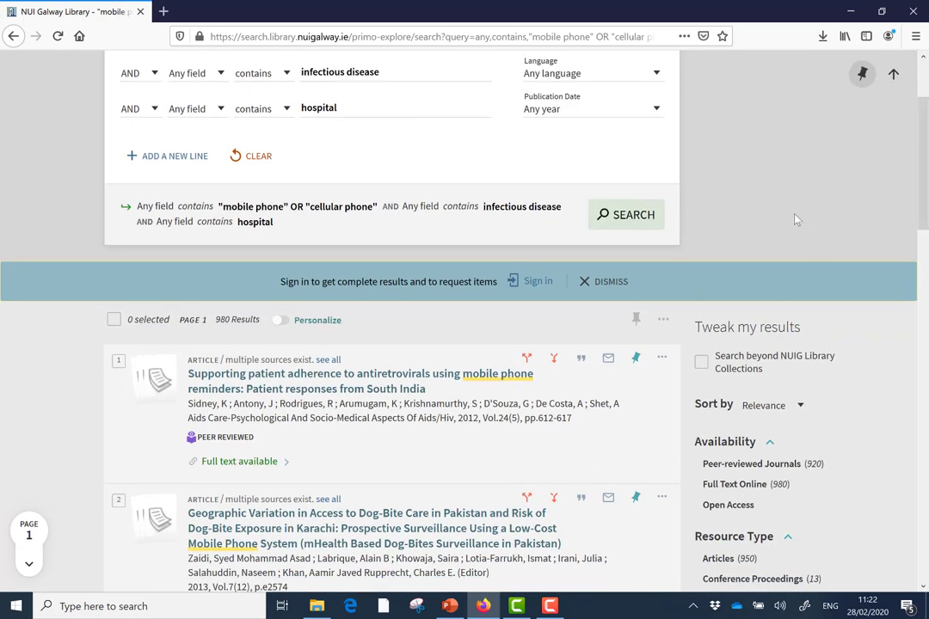
{"action": "mouse_move", "coordinate": [925, 150]}
{"action": "left_mouse_down"}
{"action": "mouse_move", "coordinate": [926, 175]}
{"action": "mouse_move", "coordinate": [926, 143]}
{"action": "left_mouse_up"}
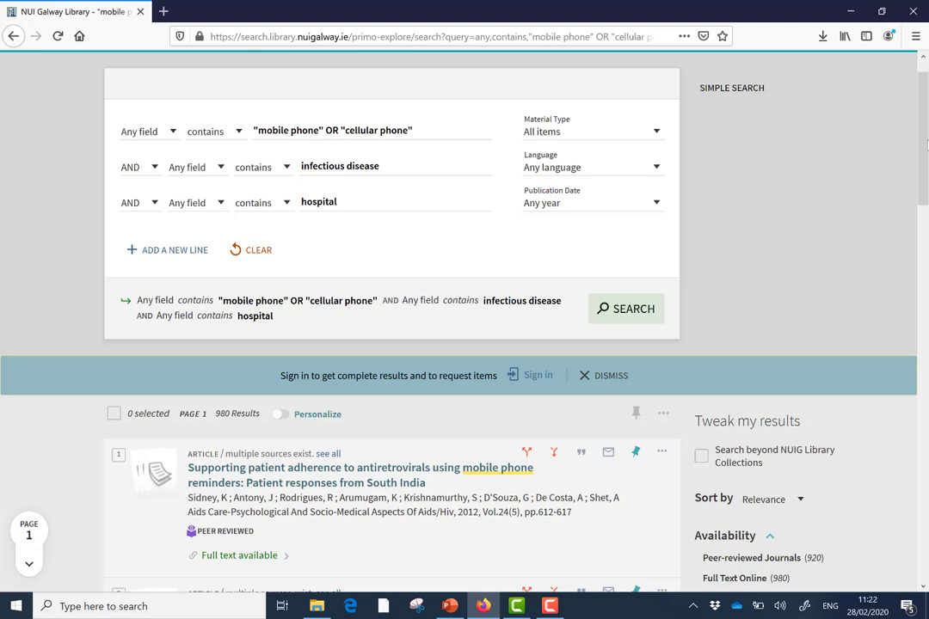
{"action": "left_click_drag", "start_coordinate": [926, 144], "coordinate": [926, 249]}
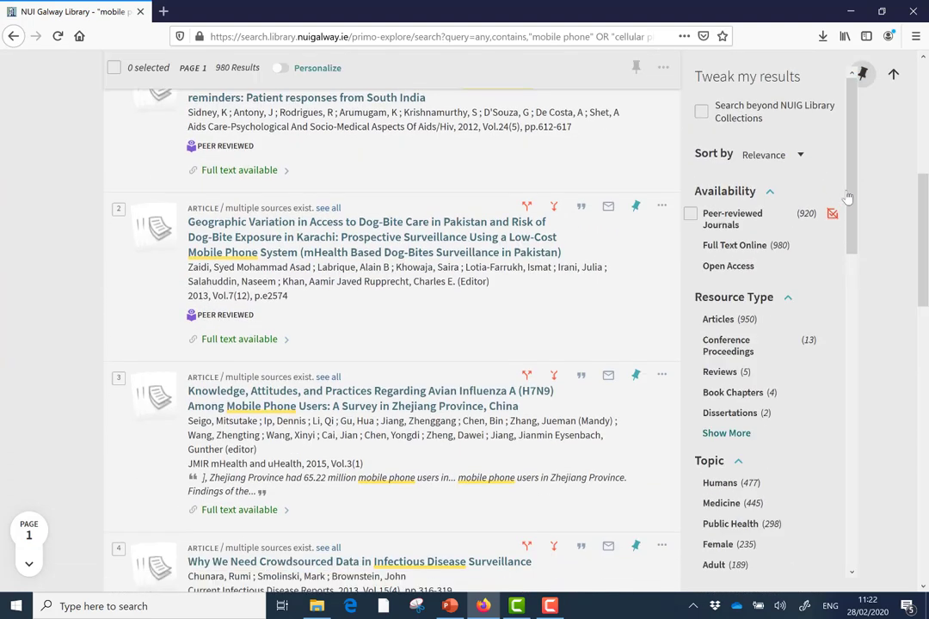
{"action": "left_click_drag", "start_coordinate": [851, 199], "coordinate": [869, 421]}
Change the Creation Date start year from 1993 to 2015, refine, and scroll the 583 results.
{"action": "left_click", "coordinate": [725, 432]}
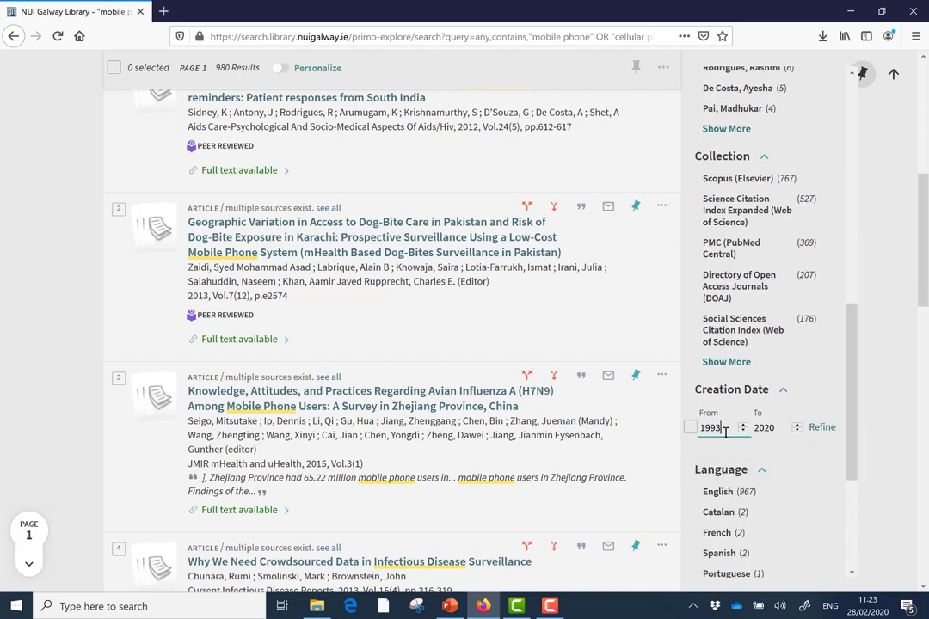
{"action": "key", "text": "BackSpace"}
{"action": "key", "text": "BackSpace"}
{"action": "key", "text": "BackSpace"}
{"action": "left_click", "coordinate": [821, 428]}
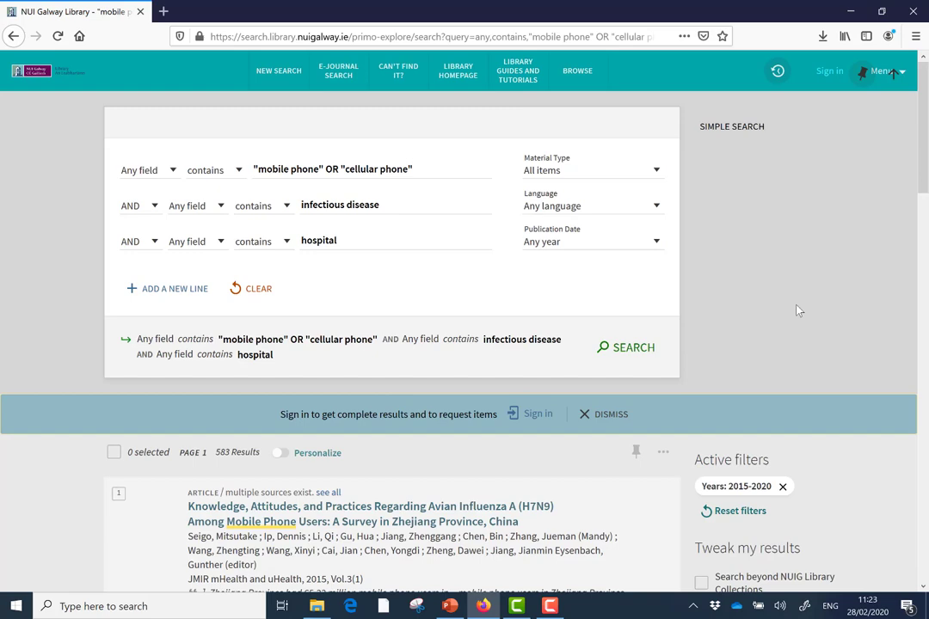
{"action": "left_click_drag", "start_coordinate": [924, 166], "coordinate": [925, 308]}
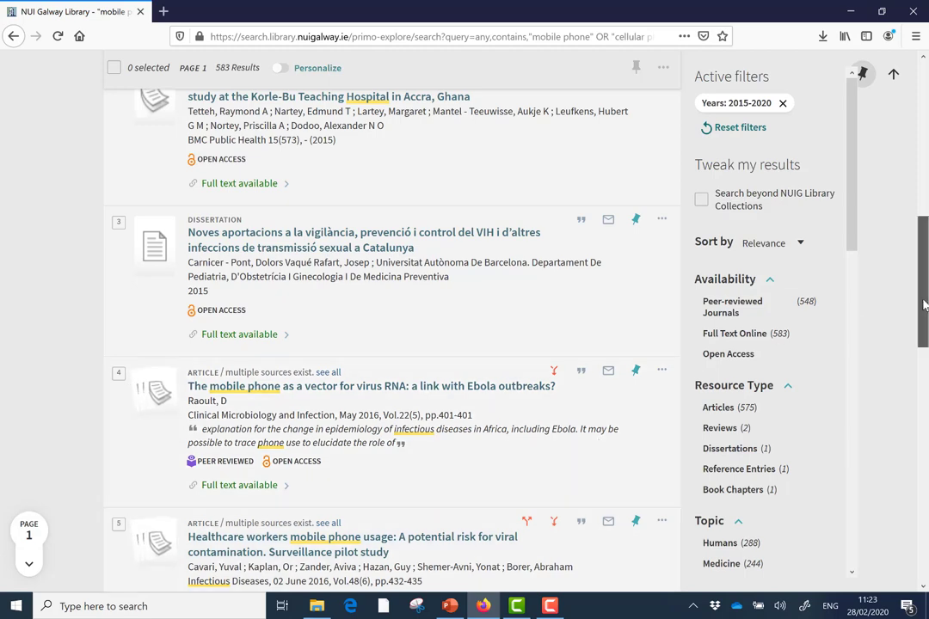
{"action": "scroll", "coordinate": [925, 305], "scroll_direction": "down", "scroll_amount": 2}
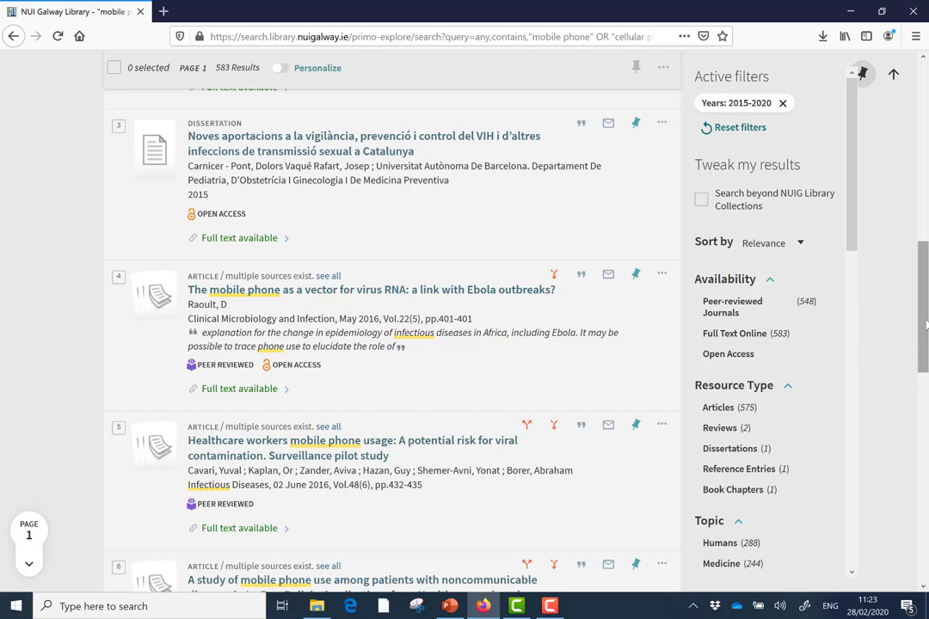
{"action": "left_click_drag", "start_coordinate": [926, 325], "coordinate": [925, 134]}
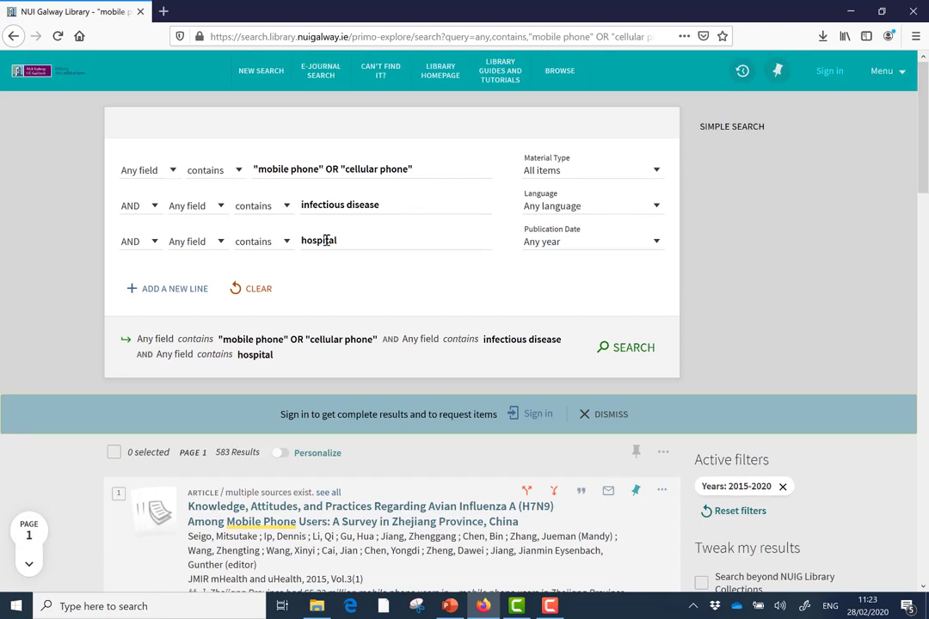
Start a new Library Search query for 'scopus', correcting the misspelling.
{"action": "left_click", "coordinate": [255, 73]}
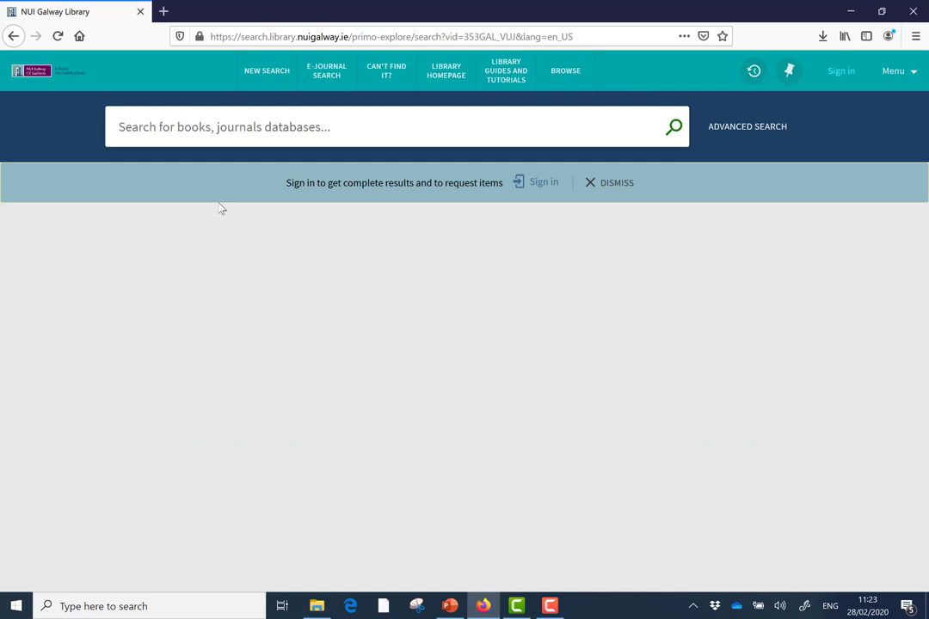
{"action": "type", "text": "spocus"}
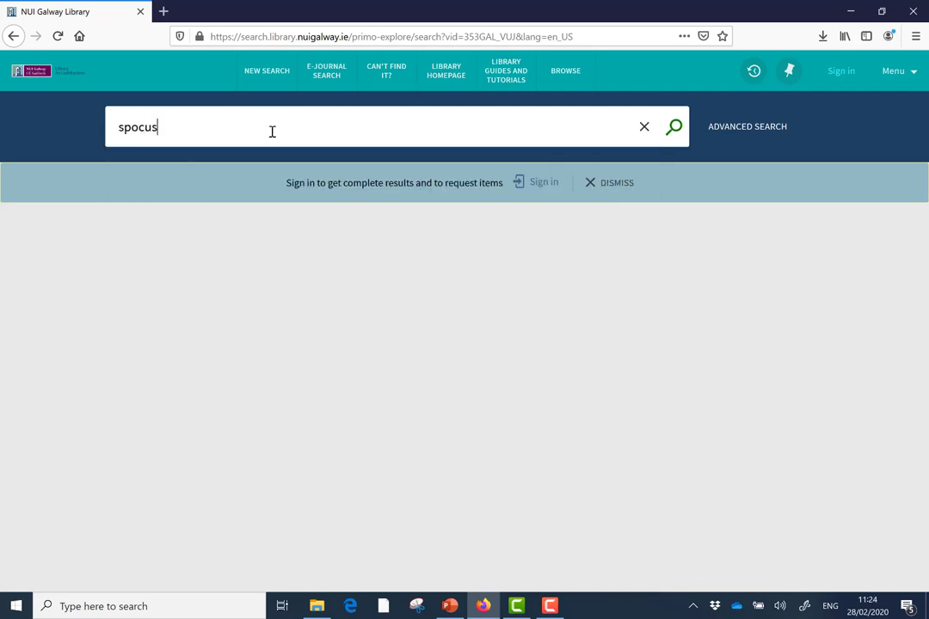
{"action": "key", "text": "BackSpace"}
{"action": "key", "text": "BackSpace"}
{"action": "key", "text": "BackSpace"}
{"action": "key", "text": "BackSpace"}
{"action": "key", "text": "BackSpace"}
{"action": "type", "text": "co"}
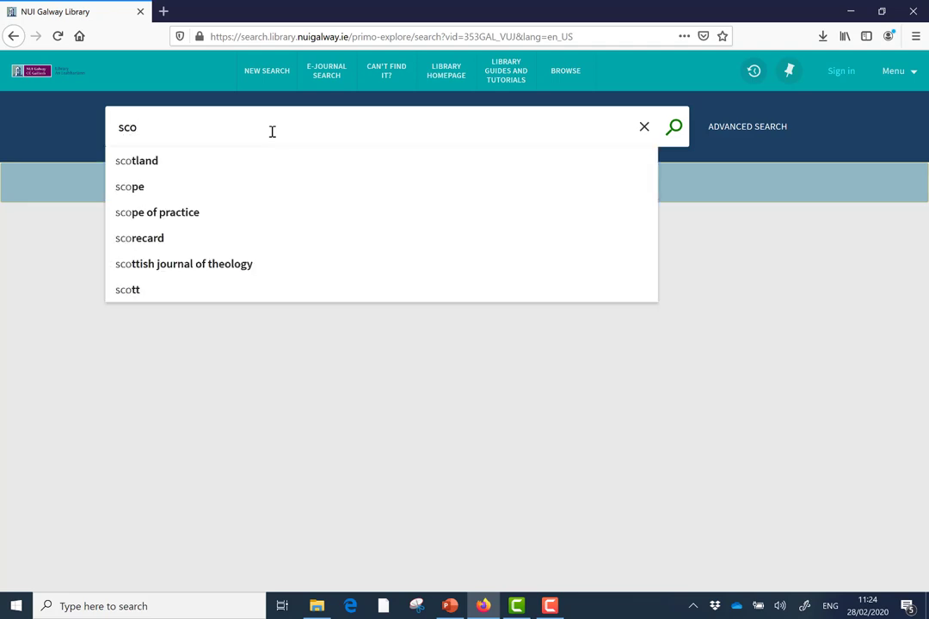
{"action": "type", "text": "pus"}
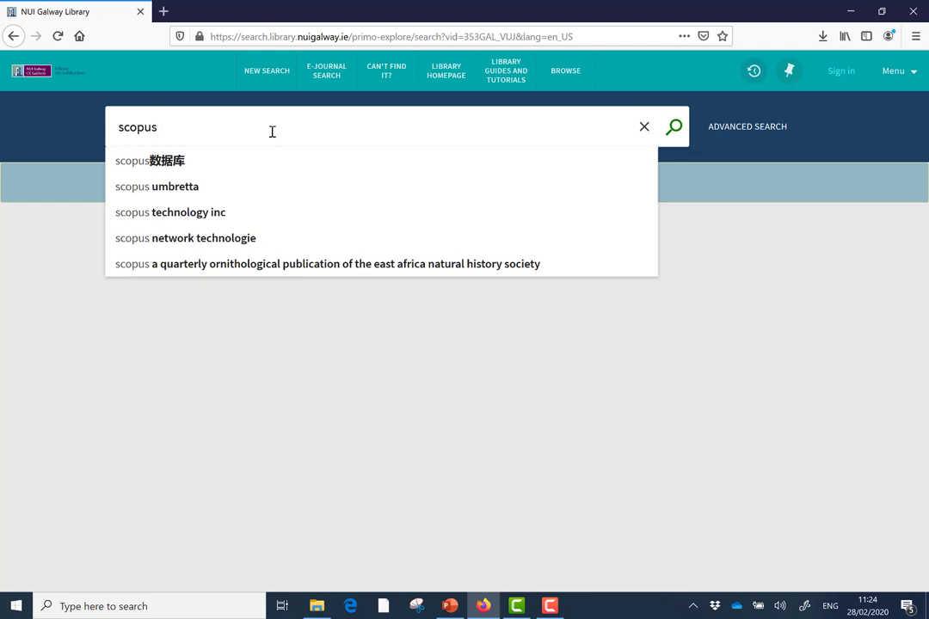
{"action": "key", "text": "Return"}
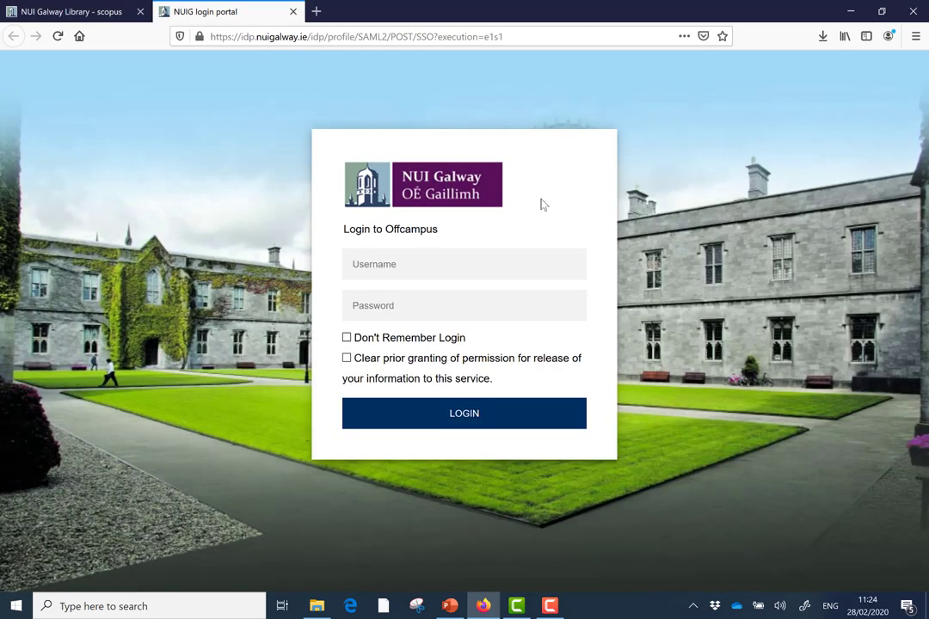
Log in to the off-campus portal with the university username and password.
{"action": "type", "text": "011863••••••••"}
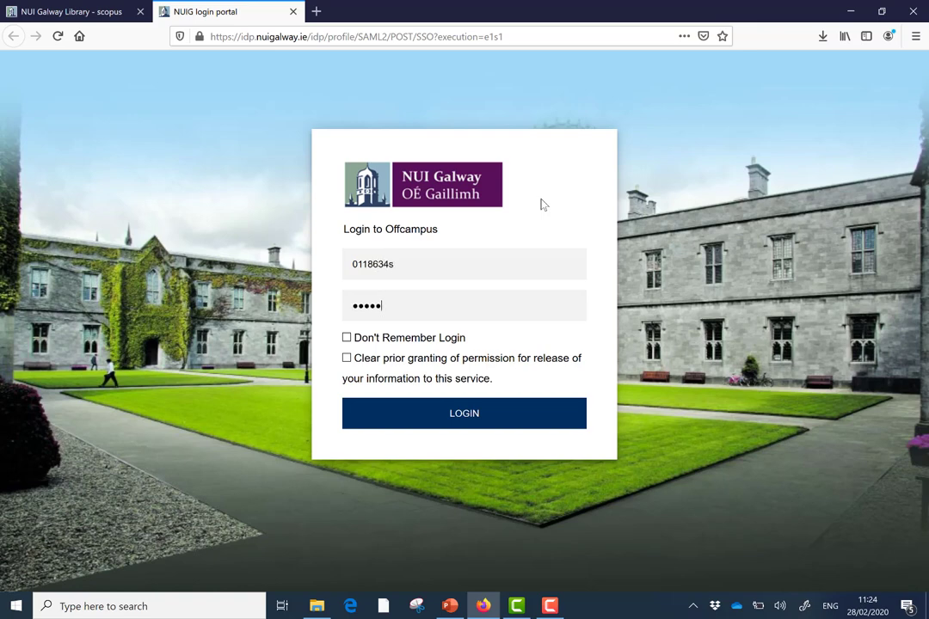
{"action": "key", "text": "ctrl+a"}
{"action": "key", "text": "BackSpace"}
{"action": "type", "text": "••"}
{"action": "key", "text": "BackSpace"}
{"action": "key", "text": "BackSpace"}
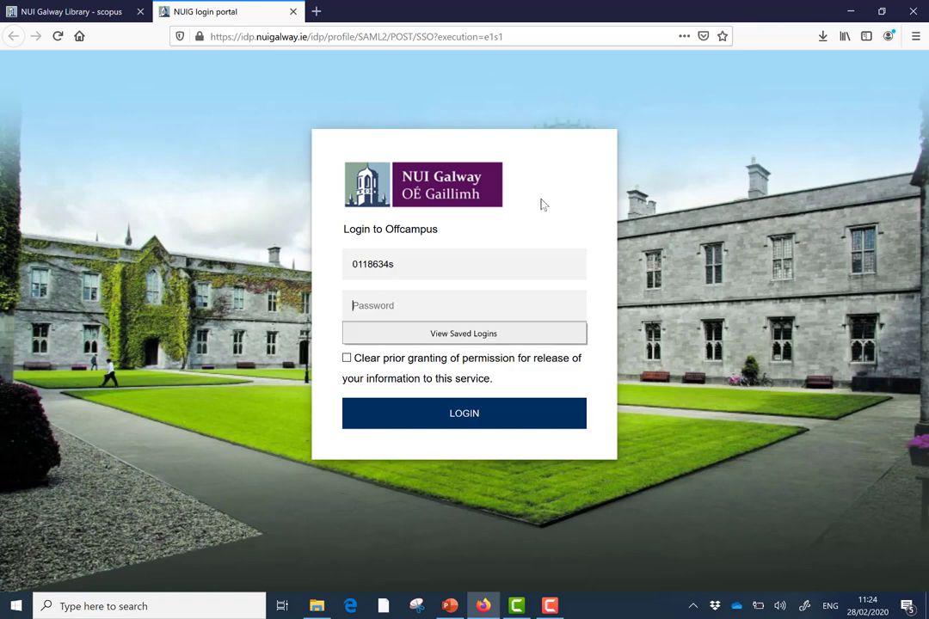
{"action": "type", "text": "•"}
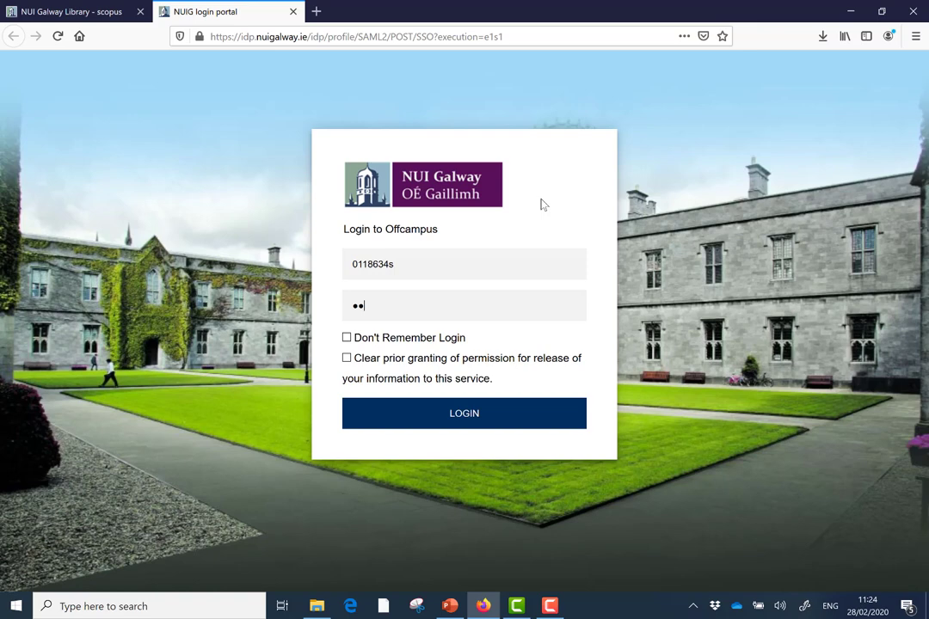
{"action": "type", "text": "•"}
{"action": "key", "text": "BackSpace"}
{"action": "key", "text": "BackSpace"}
{"action": "type", "text": "••••"}
{"action": "key", "text": "BackSpace"}
{"action": "key", "text": "BackSpace"}
{"action": "key", "text": "BackSpace"}
{"action": "key", "text": "BackSpace"}
{"action": "key", "text": "BackSpace"}
{"action": "key", "text": "BackSpace"}
{"action": "key", "text": "BackSpace"}
{"action": "key", "text": "BackSpace"}
{"action": "type", "text": "••••••••"}
{"action": "key", "text": "Return"}
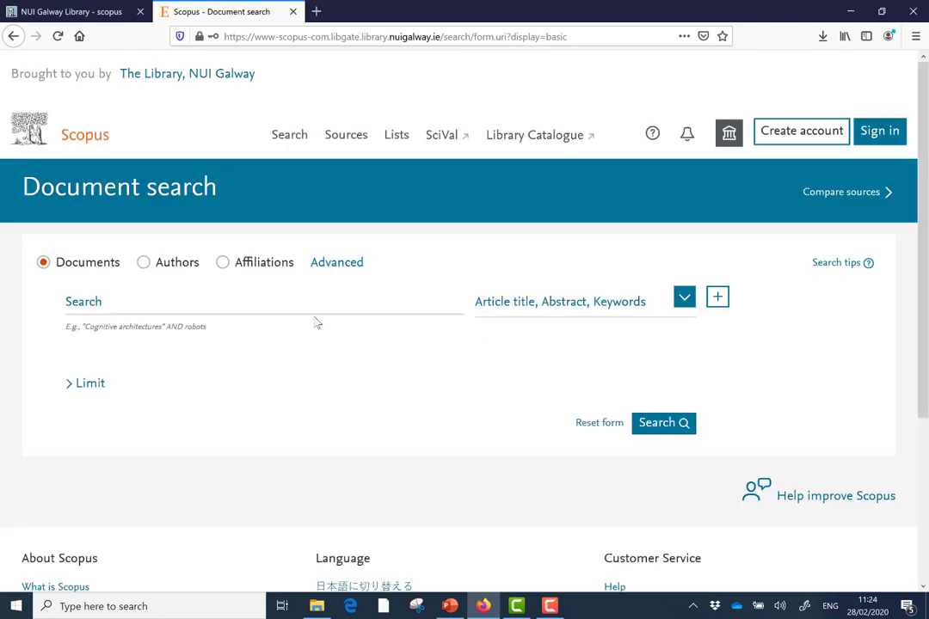
Dismiss the welcome popup and search Scopus documents for 'mobile phone'.
{"action": "left_click", "coordinate": [679, 213]}
{"action": "left_click", "coordinate": [160, 307]}
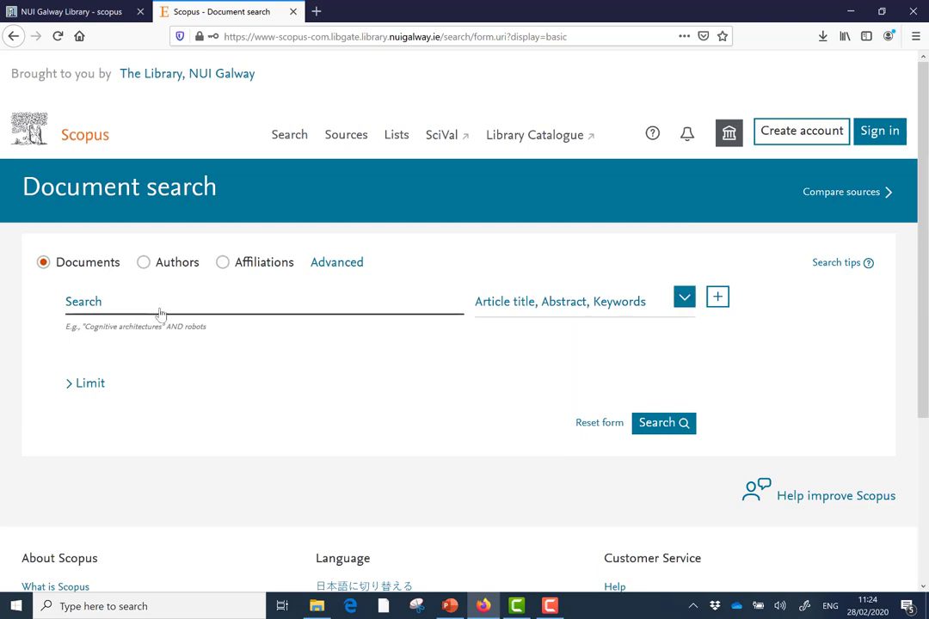
{"action": "left_click", "coordinate": [156, 309]}
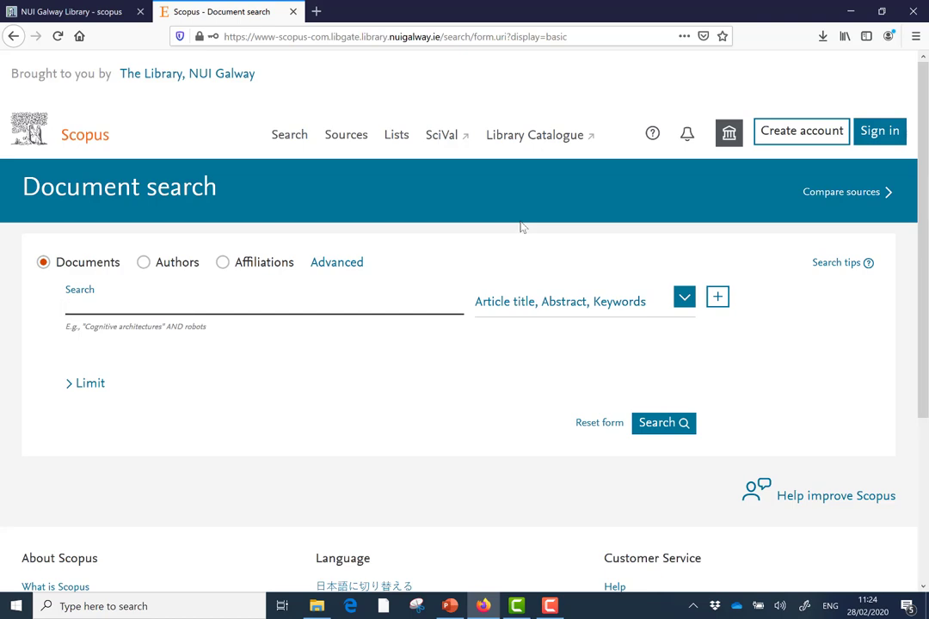
{"action": "type", "text": "mobile phones"}
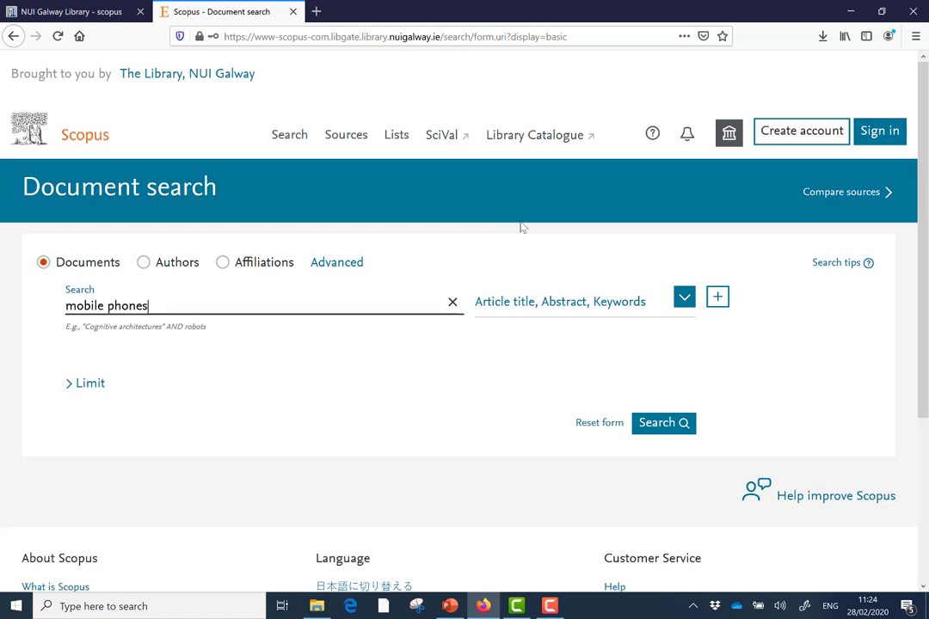
{"action": "key", "text": "BackSpace"}
{"action": "left_click", "coordinate": [672, 429]}
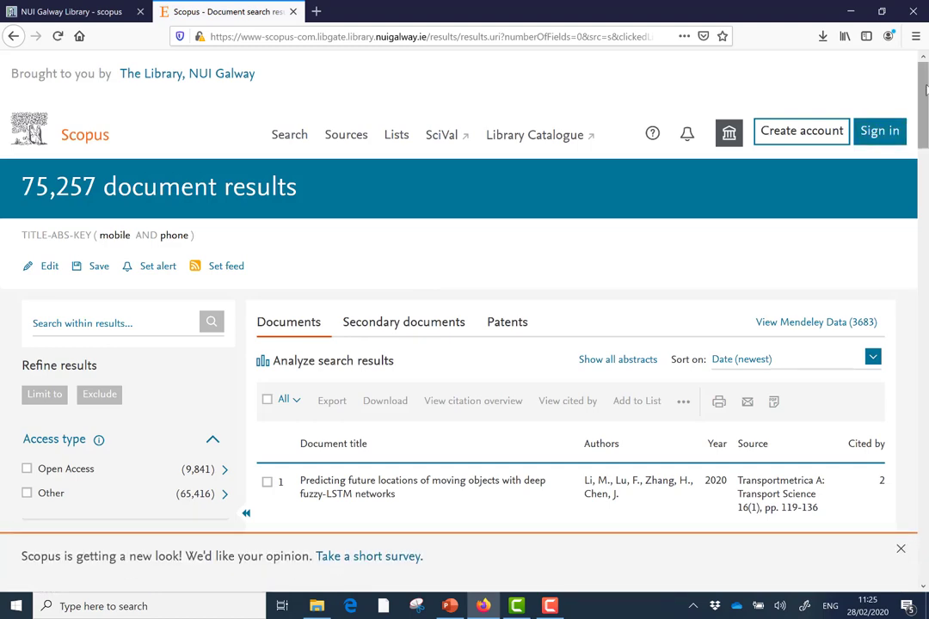
{"action": "scroll", "coordinate": [925, 99], "scroll_direction": "down", "scroll_amount": 2}
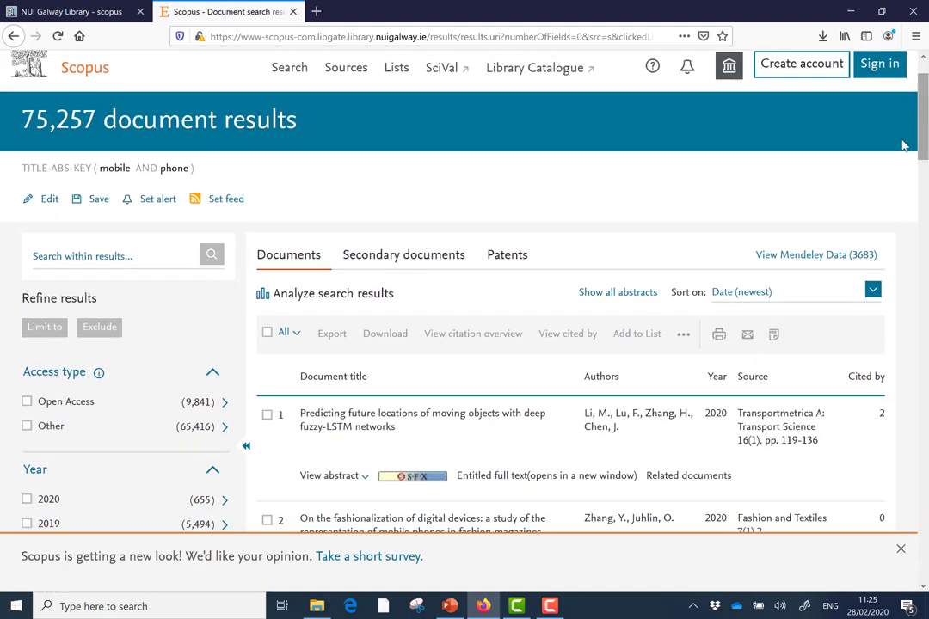
{"action": "left_click_drag", "start_coordinate": [924, 112], "coordinate": [925, 138]}
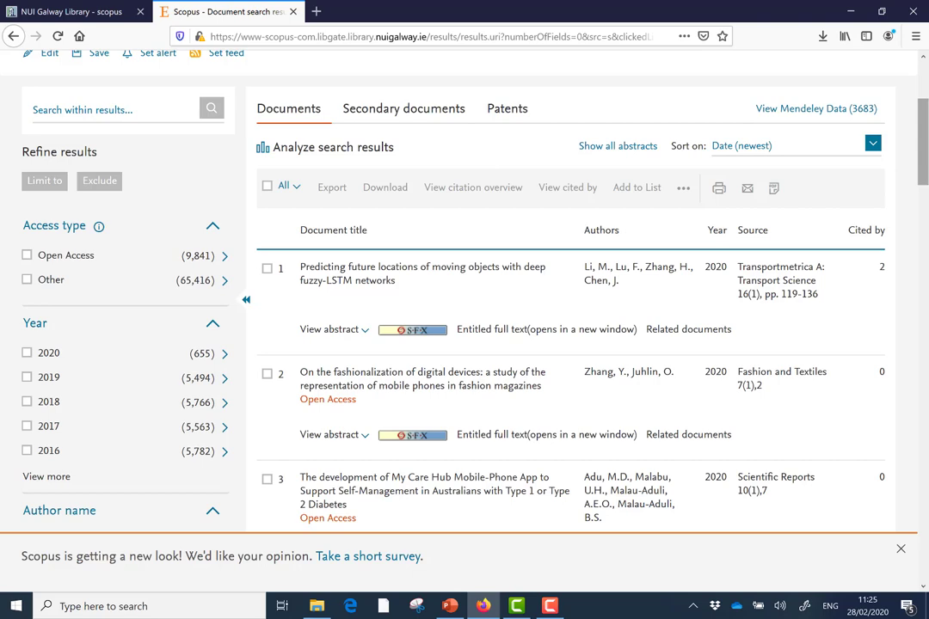
{"action": "left_click_drag", "start_coordinate": [923, 152], "coordinate": [923, 171]}
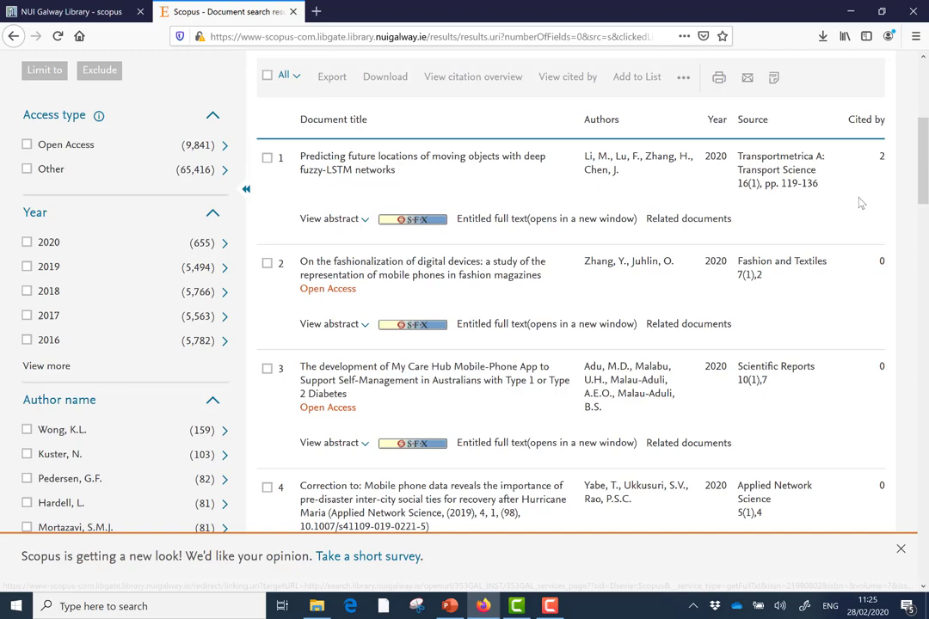
{"action": "scroll", "coordinate": [920, 163], "scroll_direction": "down", "scroll_amount": 4}
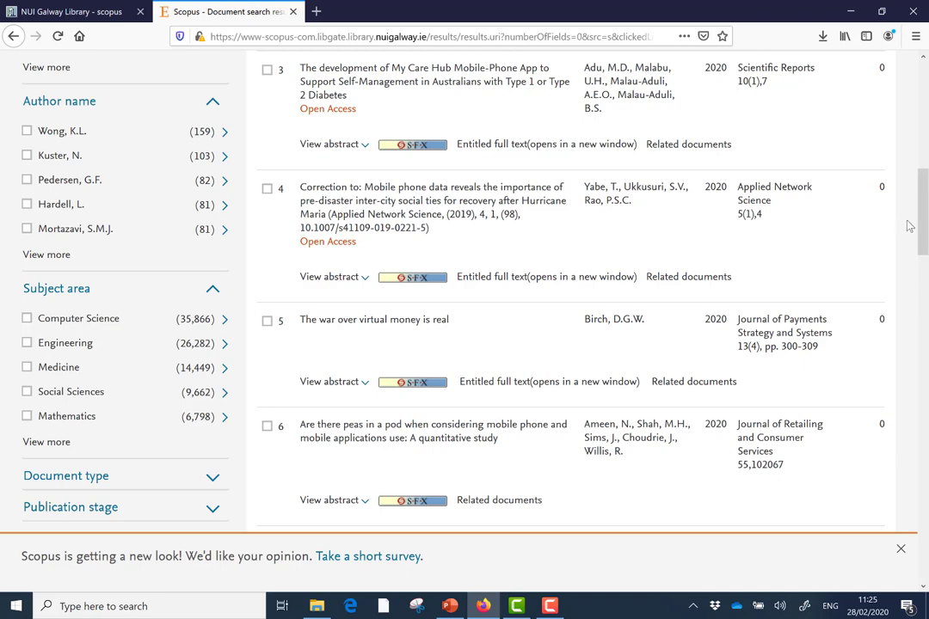
{"action": "scroll", "coordinate": [924, 237], "scroll_direction": "down", "scroll_amount": 1}
{"action": "left_click_drag", "start_coordinate": [925, 236], "coordinate": [926, 103]}
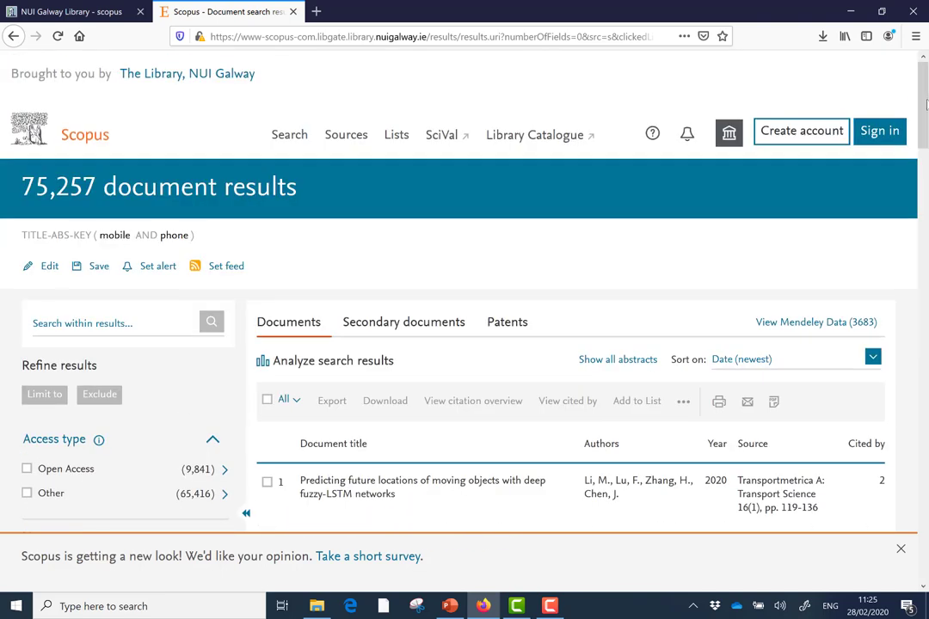
Rerun the search as the exact phrase "mobile phone" and reopen it for editing.
{"action": "left_click", "coordinate": [50, 266]}
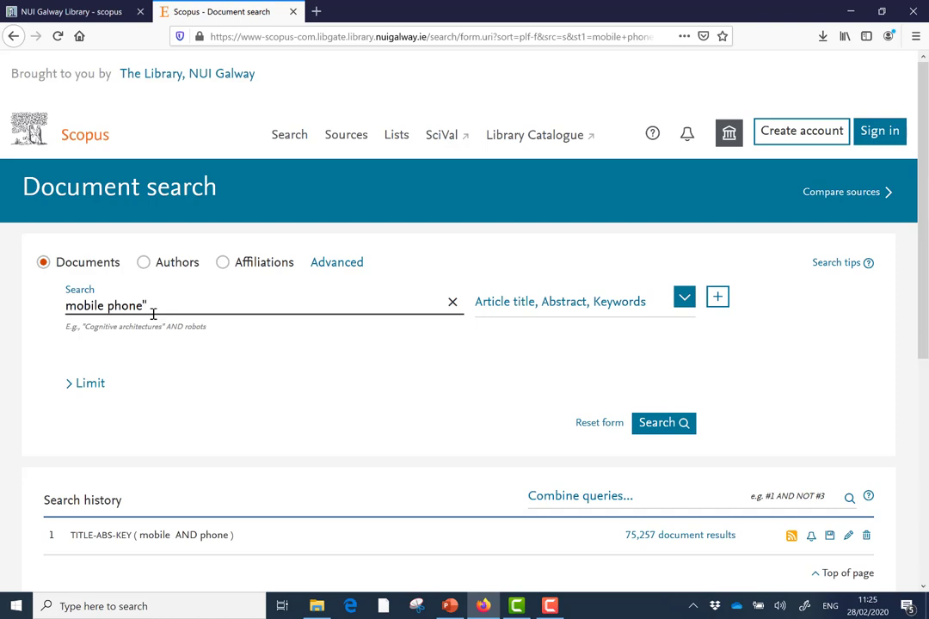
{"action": "key", "text": "Home"}
{"action": "type", "text": "\""}
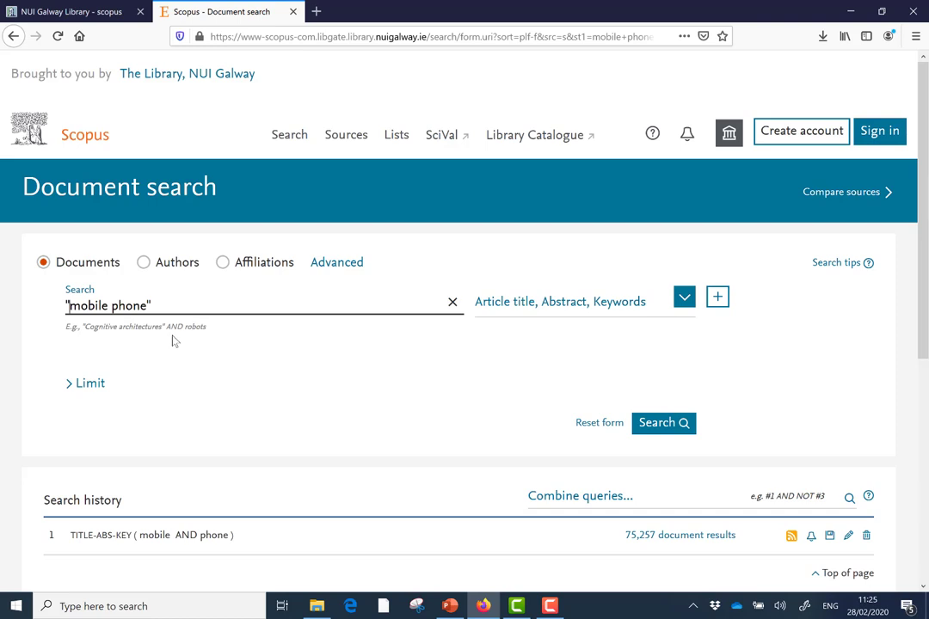
{"action": "key", "text": "Return"}
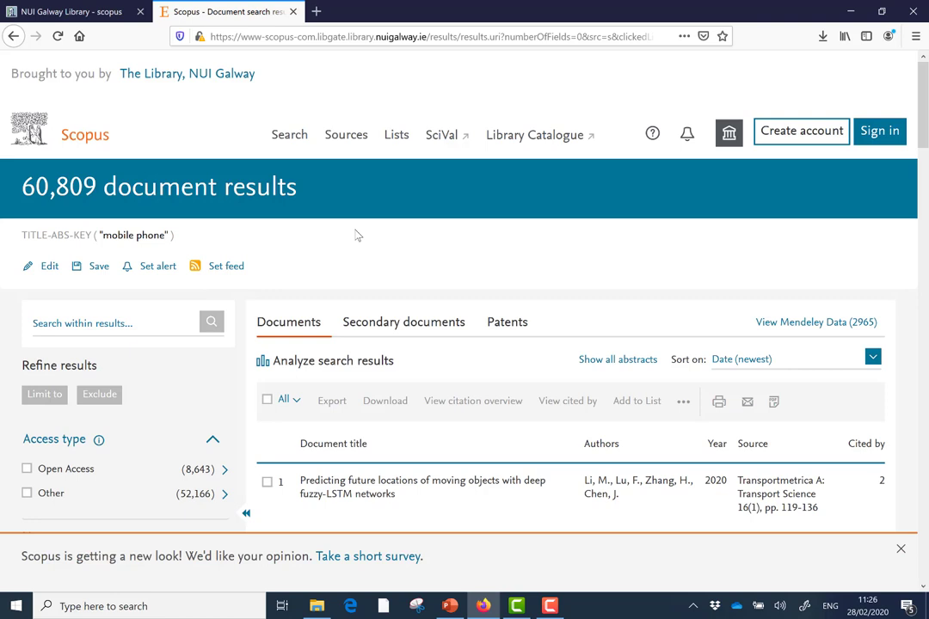
{"action": "left_click", "coordinate": [47, 268]}
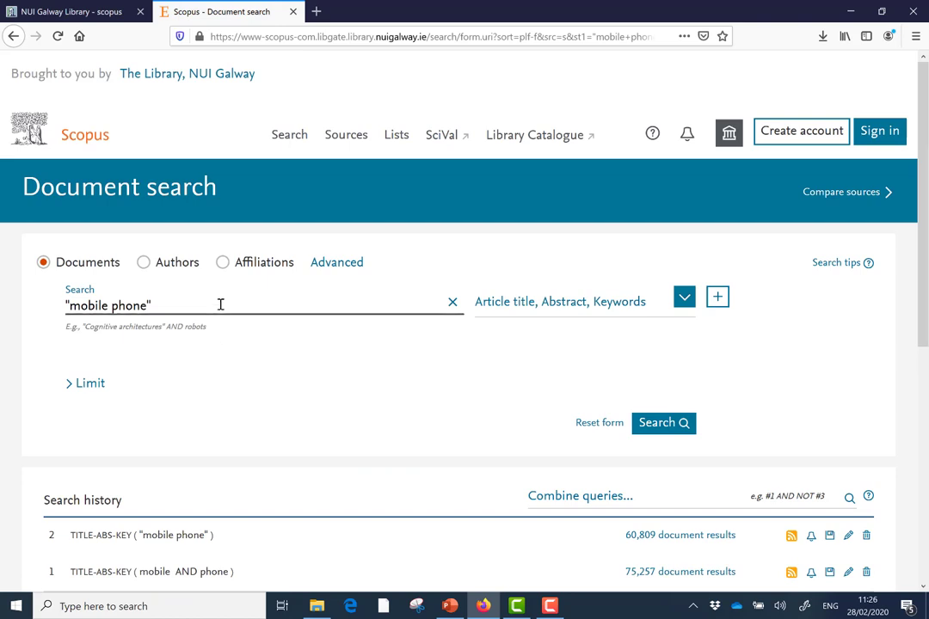
Extend the first search line to "mobile phone" OR "cellular phone".
{"action": "type", "text": "OR"}
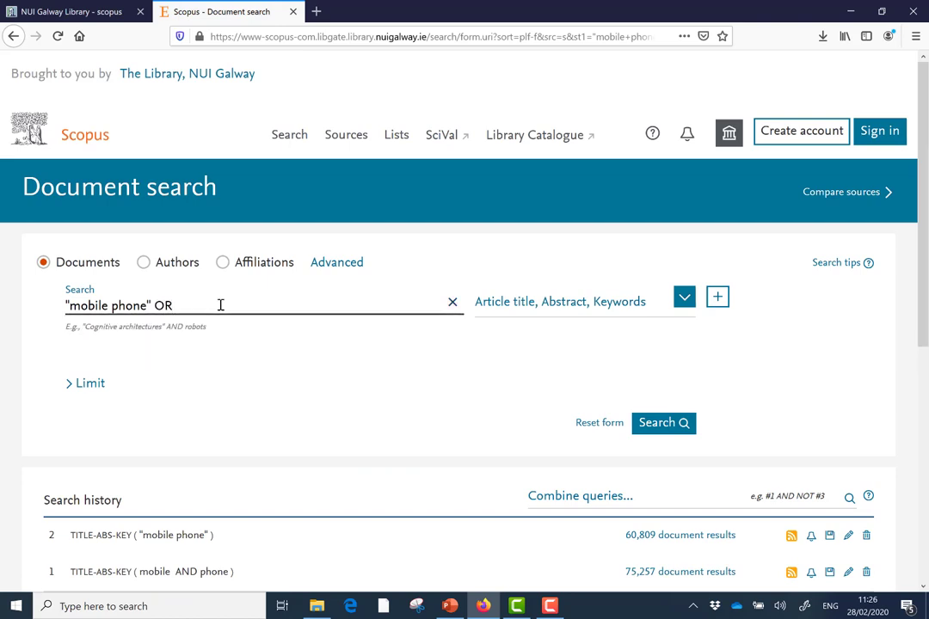
{"action": "type", "text": " \"ceul"}
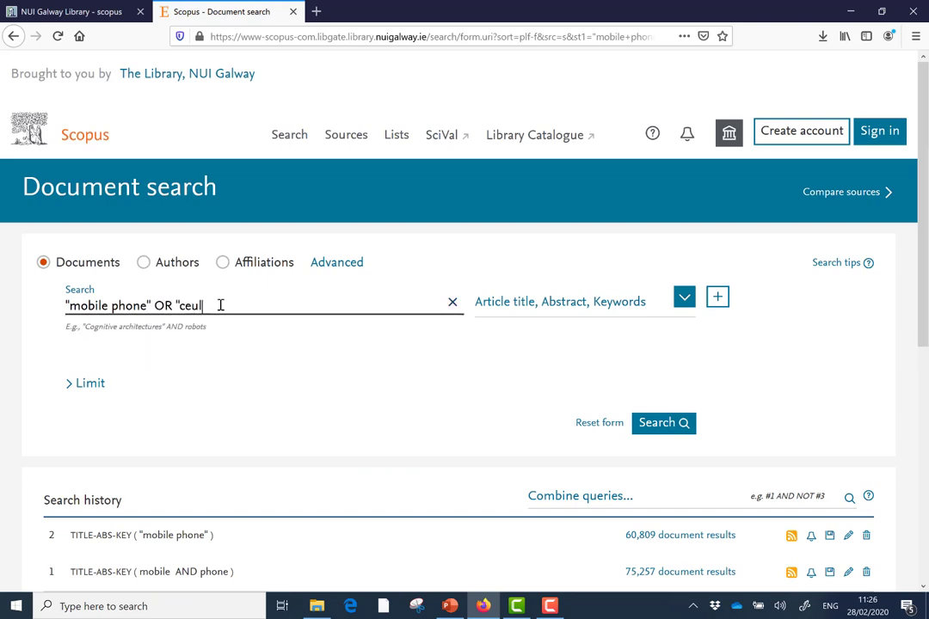
{"action": "key", "text": "BackSpace"}
{"action": "key", "text": "BackSpace"}
{"action": "type", "text": "llular phone\""}
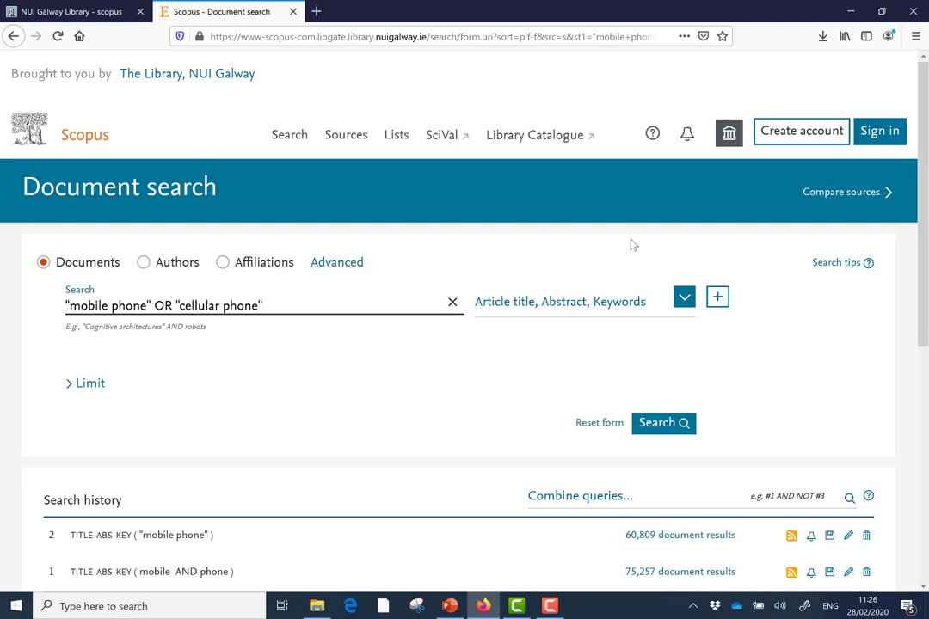
Add AND lines for 'infectious disease' and 'hospitals' and run the search.
{"action": "left_click", "coordinate": [718, 297]}
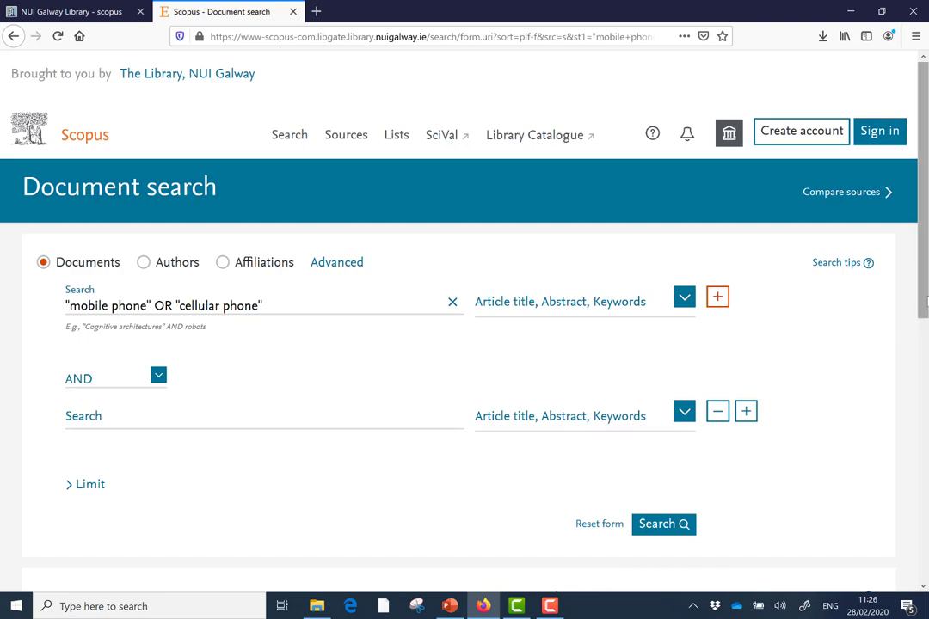
{"action": "left_click_drag", "start_coordinate": [923, 310], "coordinate": [923, 362]}
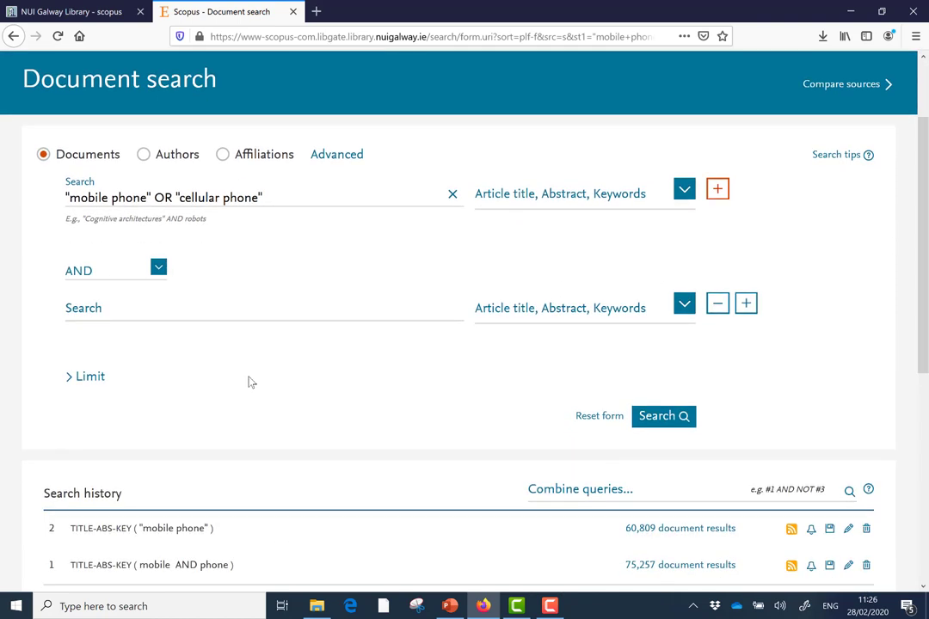
{"action": "left_click", "coordinate": [153, 313]}
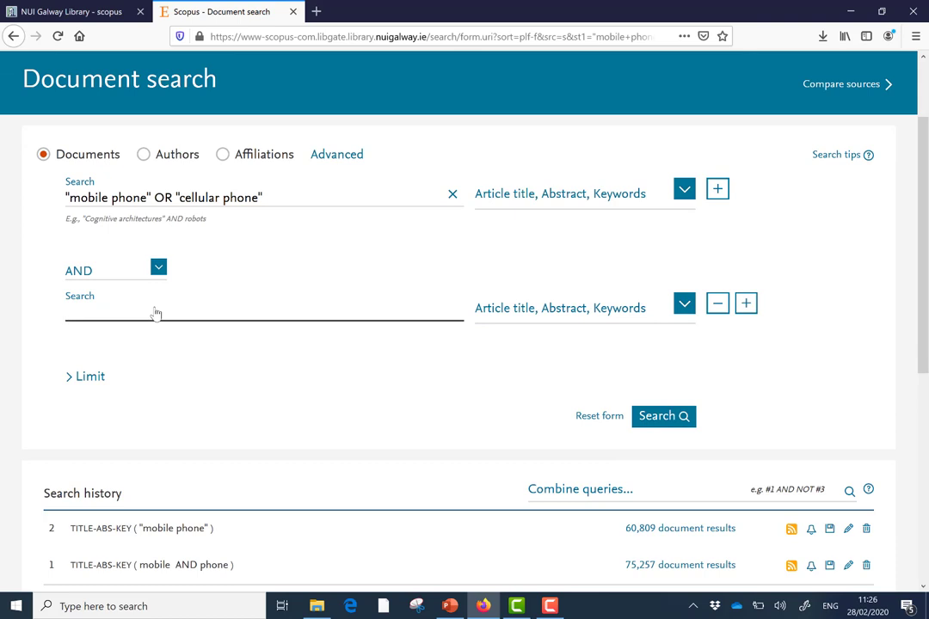
{"action": "type", "text": "infectious diseas"}
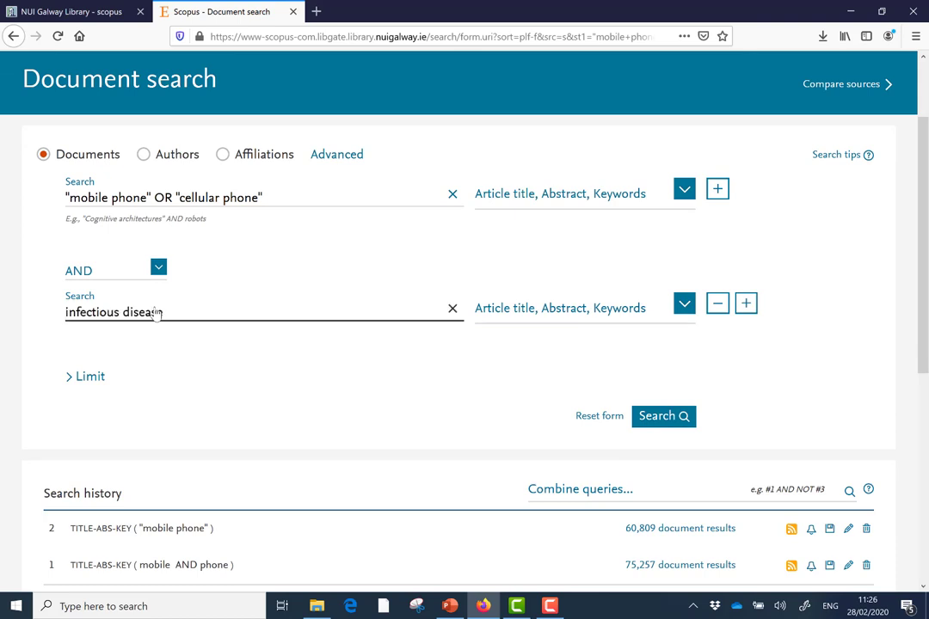
{"action": "type", "text": "e"}
{"action": "left_click", "coordinate": [746, 303]}
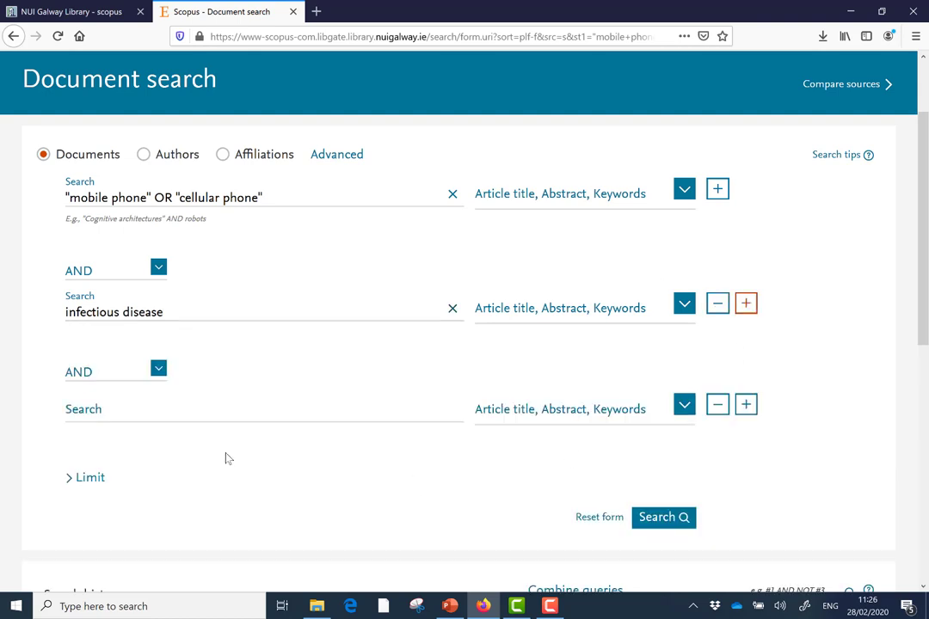
{"action": "left_click", "coordinate": [135, 418]}
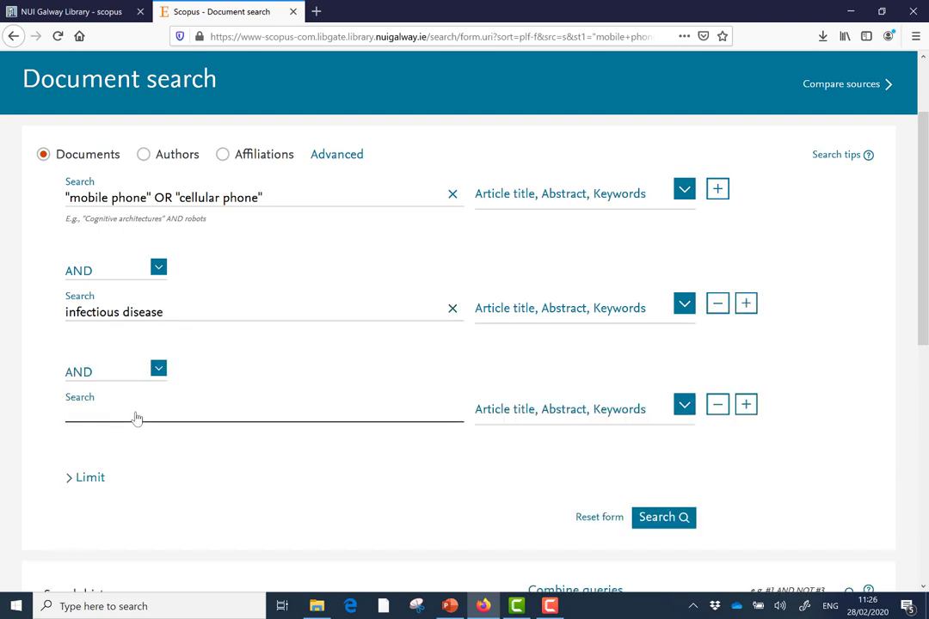
{"action": "type", "text": "hospitals"}
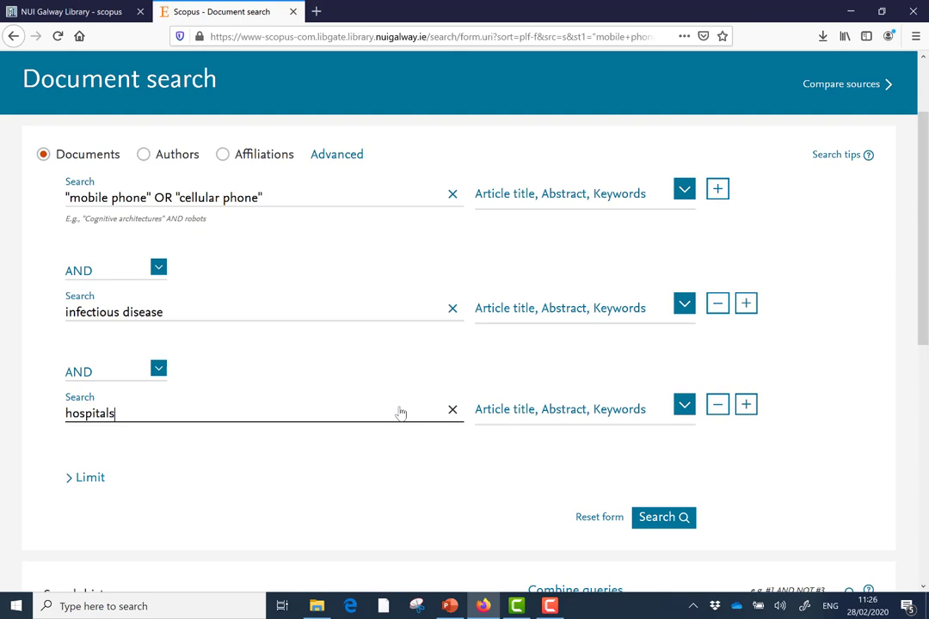
{"action": "left_click", "coordinate": [663, 519]}
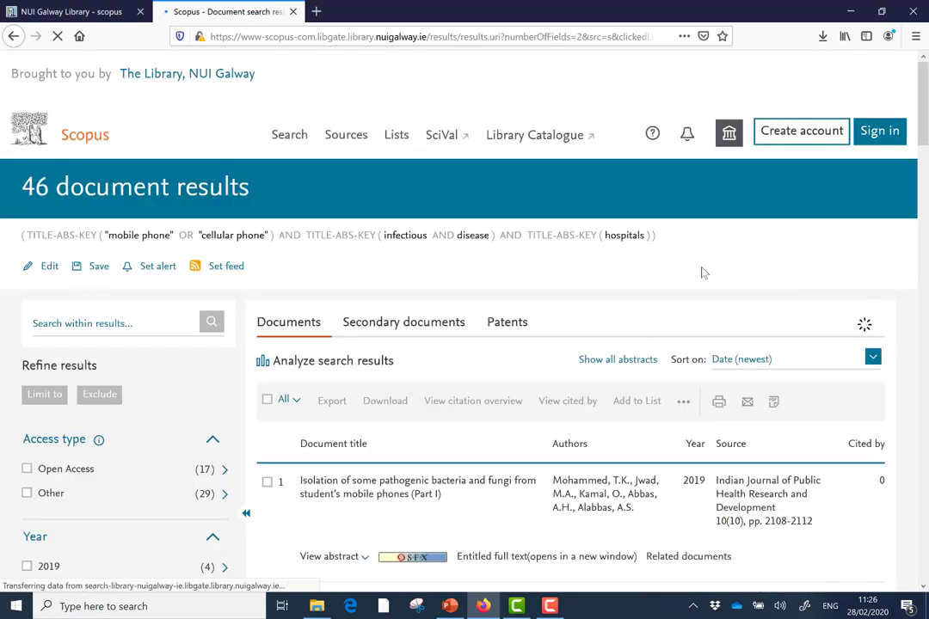
Scroll back to the top of the 46 results and reopen the search for editing.
{"action": "left_click_drag", "start_coordinate": [923, 118], "coordinate": [925, 127]}
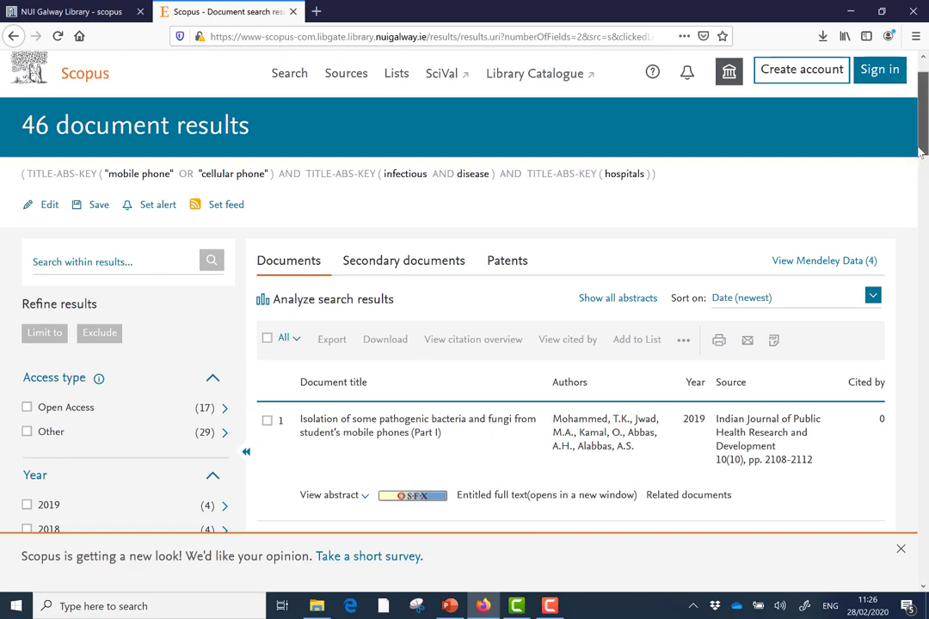
{"action": "scroll", "coordinate": [774, 129], "scroll_direction": "up", "scroll_amount": 2}
{"action": "left_click", "coordinate": [44, 267]}
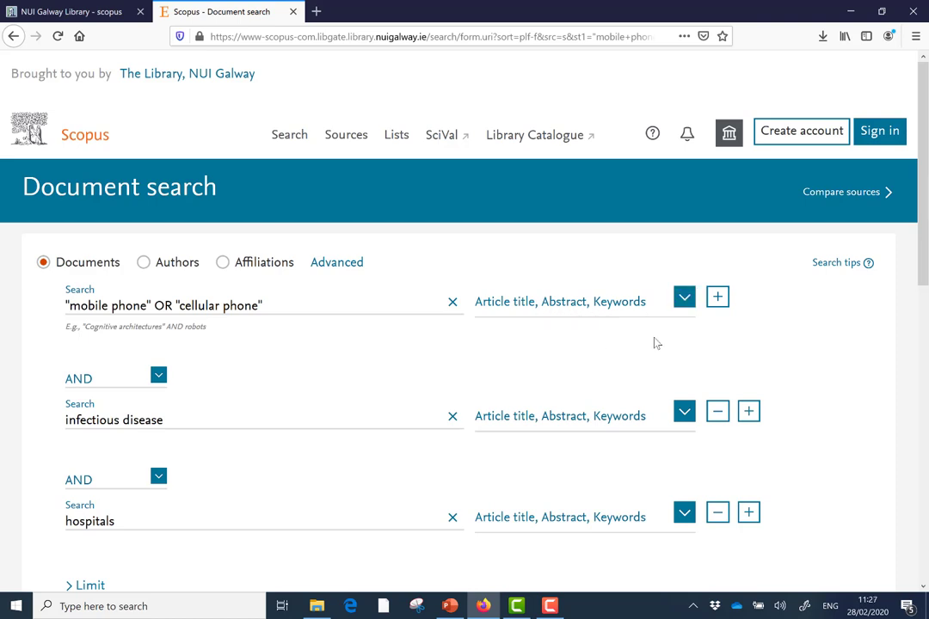
Limit the phone-phrase line to Article title and rerun the three-line search.
{"action": "left_click", "coordinate": [683, 299]}
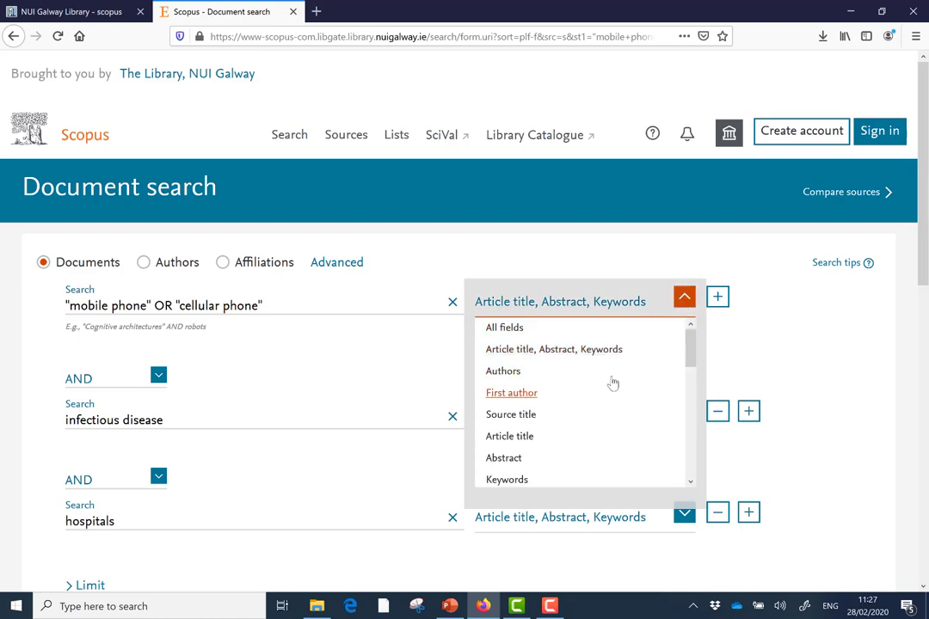
{"action": "left_click", "coordinate": [516, 436]}
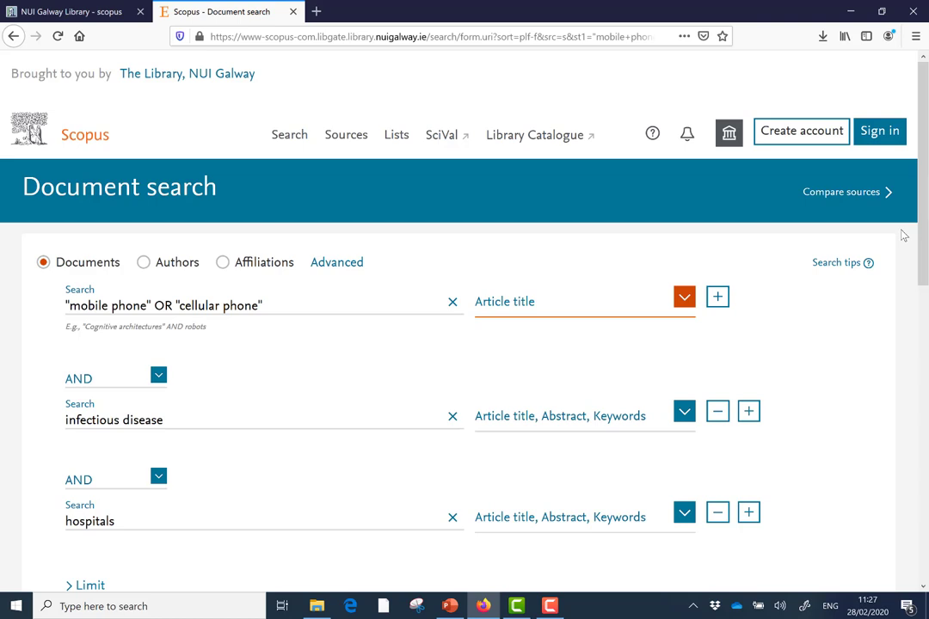
{"action": "left_click_drag", "start_coordinate": [922, 245], "coordinate": [922, 296]}
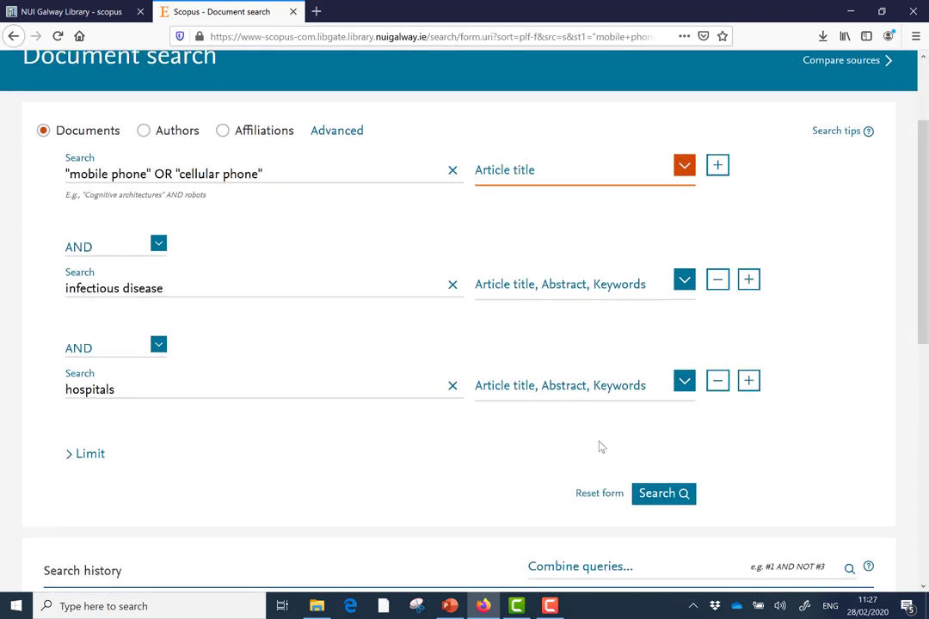
{"action": "left_click", "coordinate": [661, 499]}
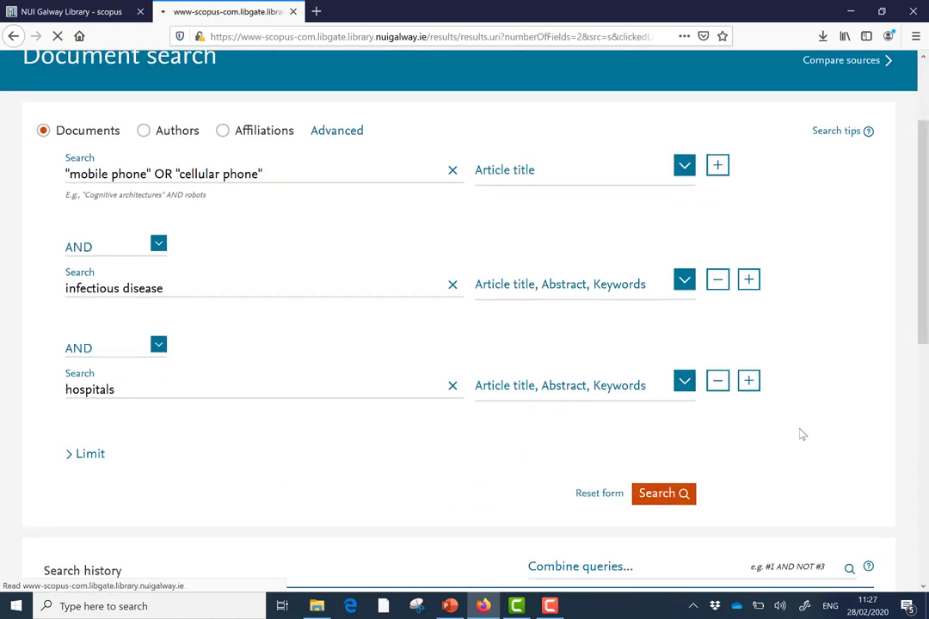